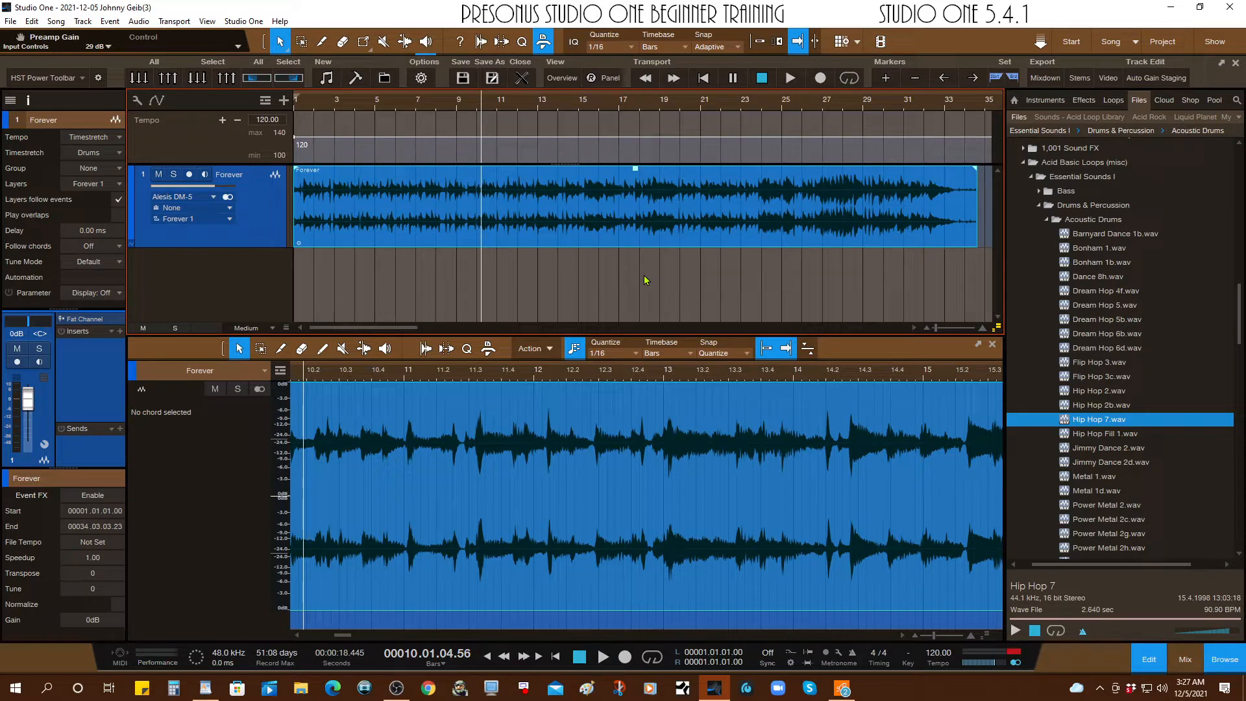
# Step: Play the Forever track against the metronome from bar 10, and again from the start of the song
pyautogui.press('space')
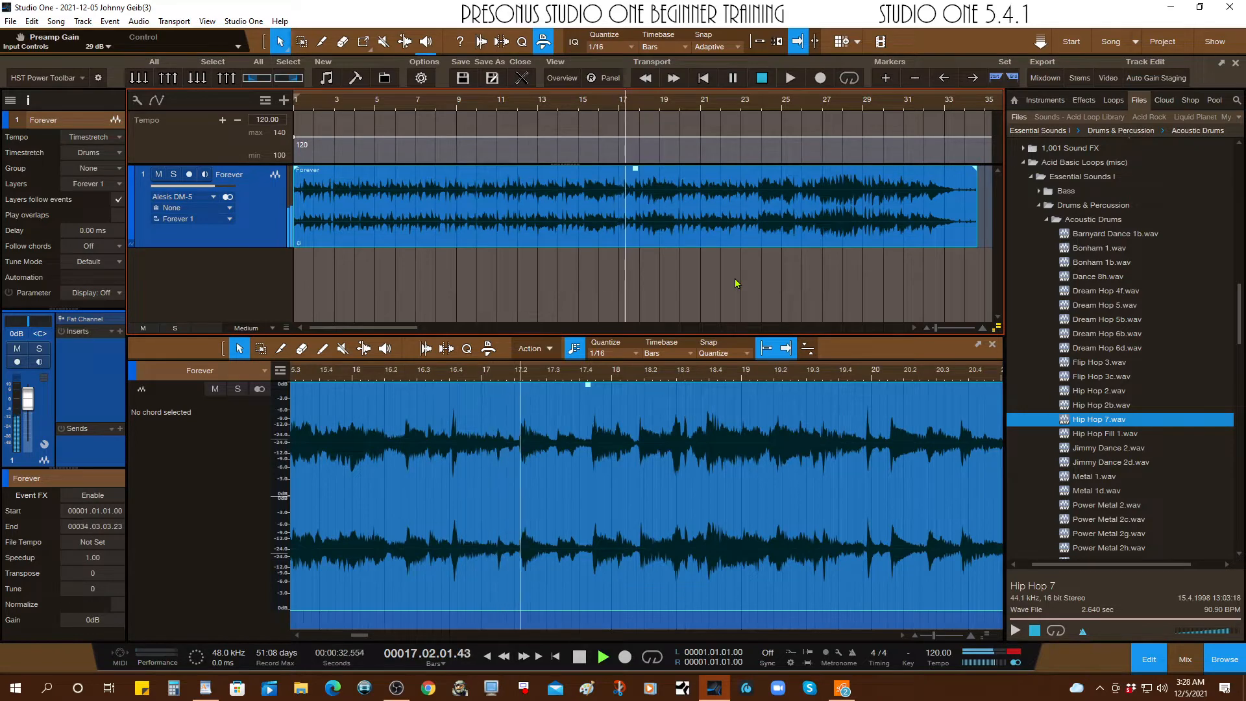
pyautogui.press('space')
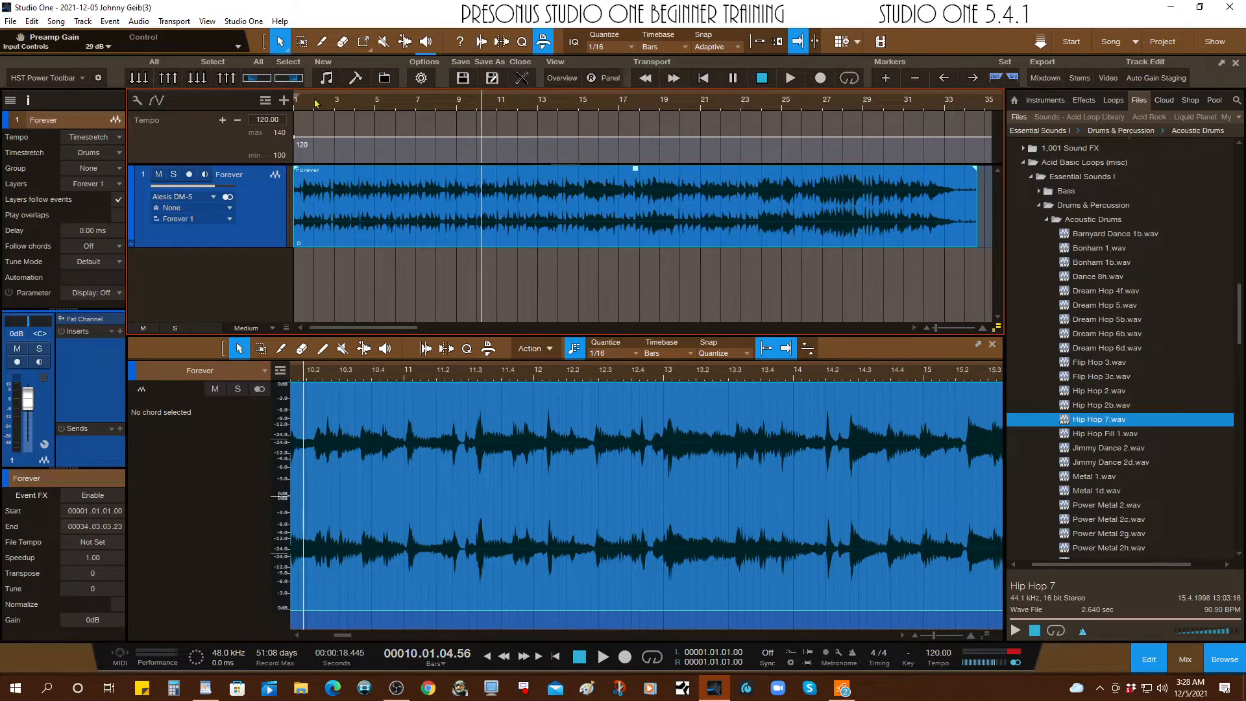
pyautogui.moveTo(310, 104); pyautogui.dragTo(381, 130)
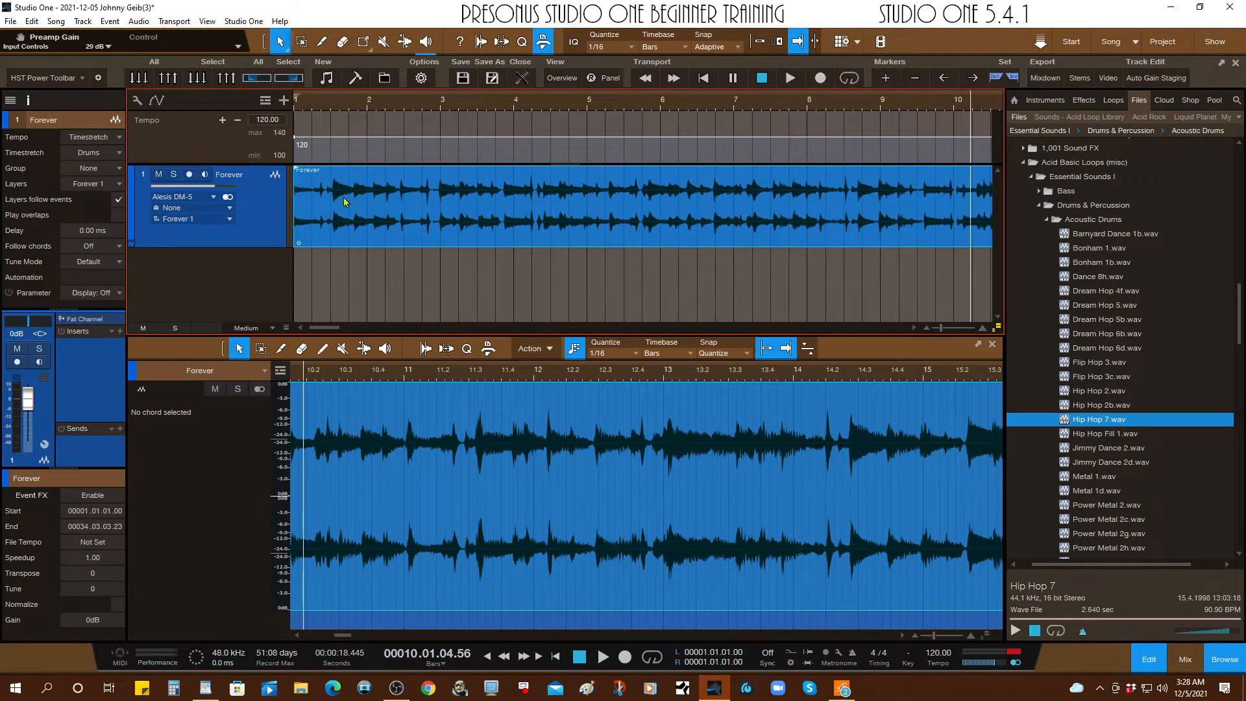
pyautogui.moveTo(312, 212); pyautogui.dragTo(328, 213)
pyautogui.moveTo(490, 230); pyautogui.dragTo(473, 231)
pyautogui.press(',')
pyautogui.press('space')
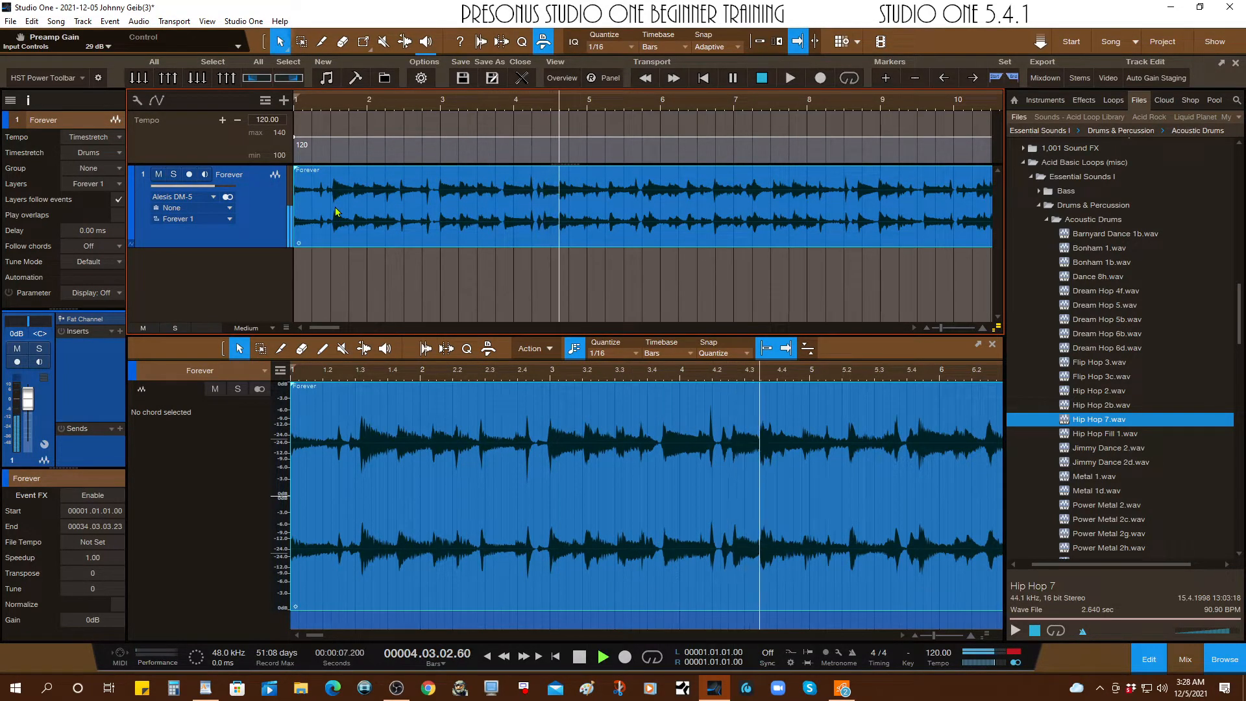
pyautogui.press('space')
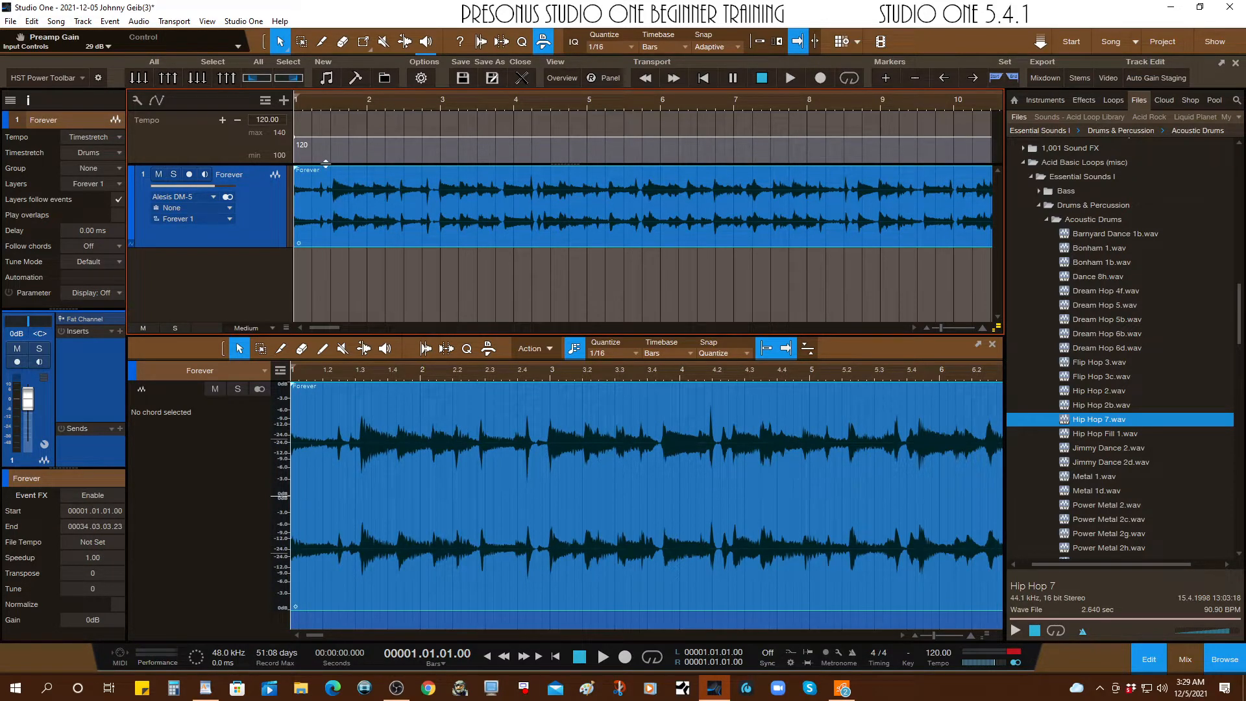
# Step: Check the Forever event's file tempo in its event properties
pyautogui.click(28, 101)
pyautogui.click(27, 101)
pyautogui.click(28, 101)
pyautogui.click(28, 101)
pyautogui.rightClick(561, 202)
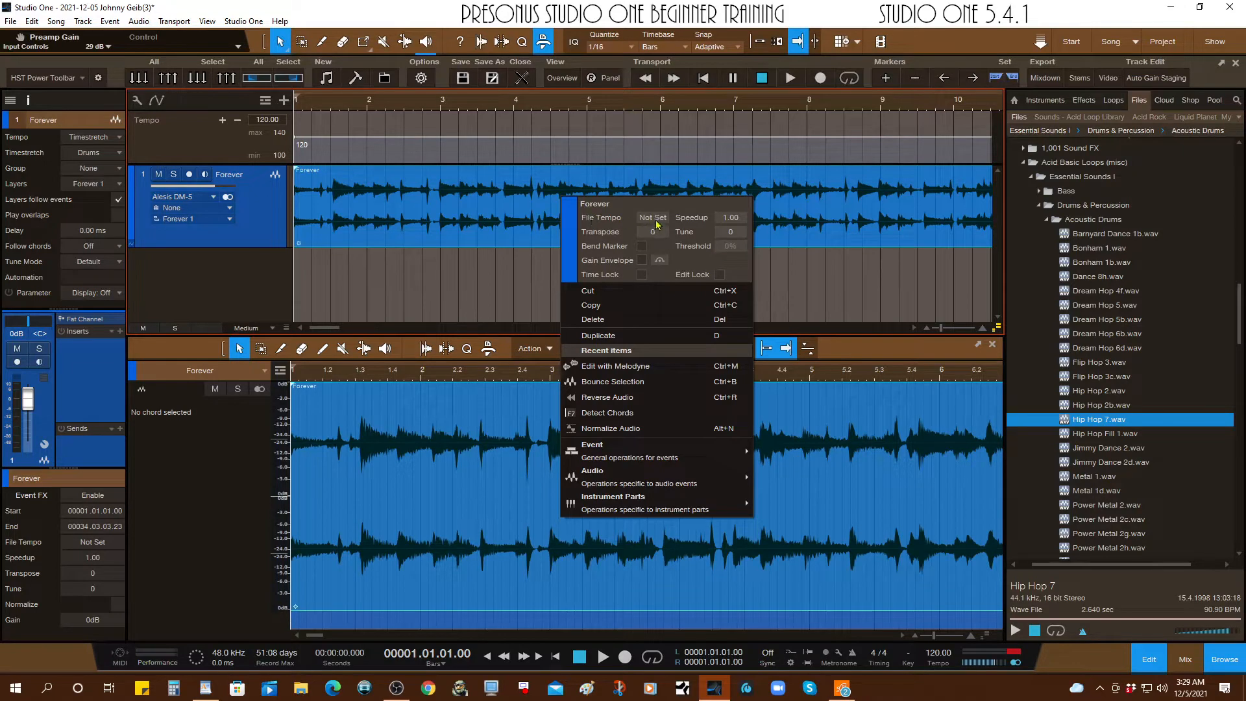
pyautogui.click(802, 276)
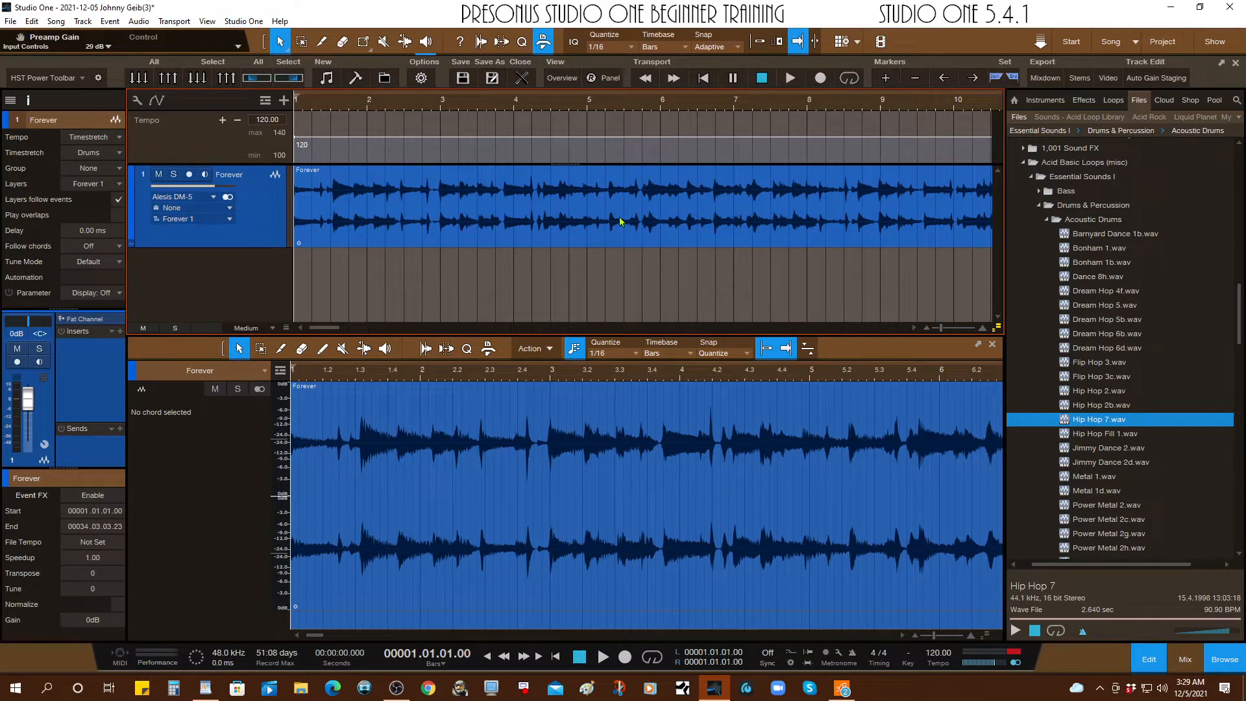
# Step: Show the mix console and look over its channels
pyautogui.click(1186, 660)
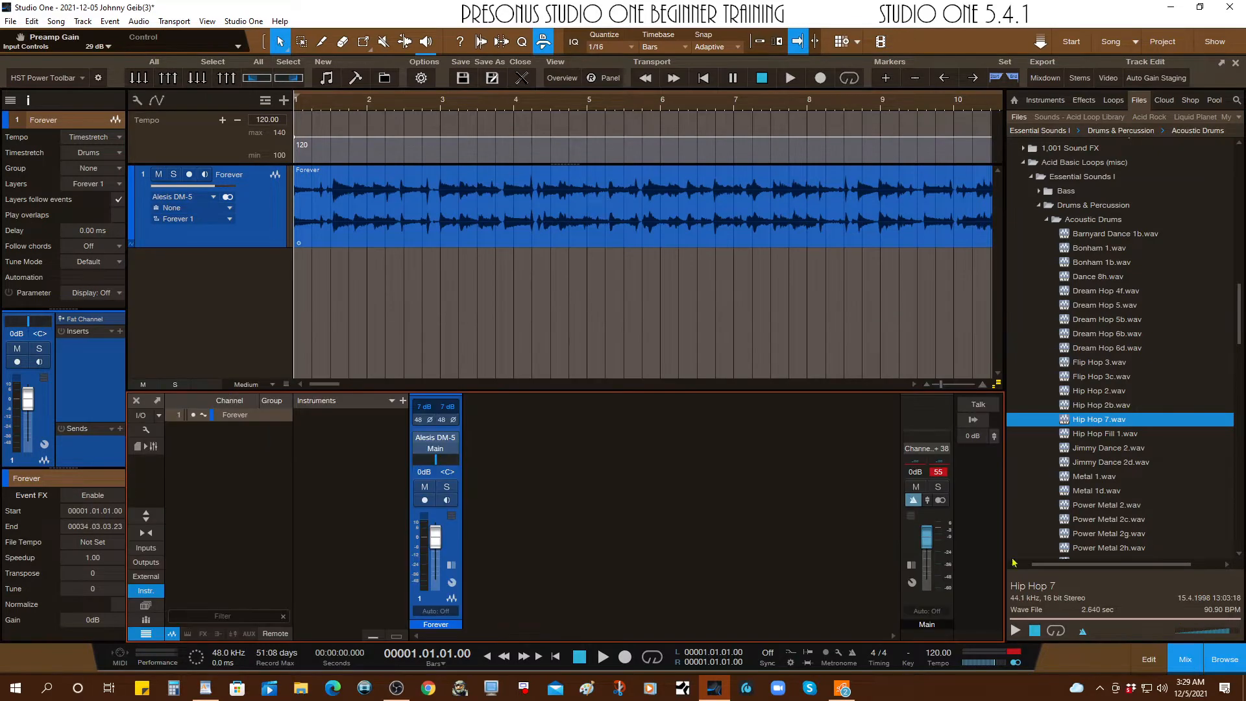
pyautogui.click(147, 517)
pyautogui.click(146, 518)
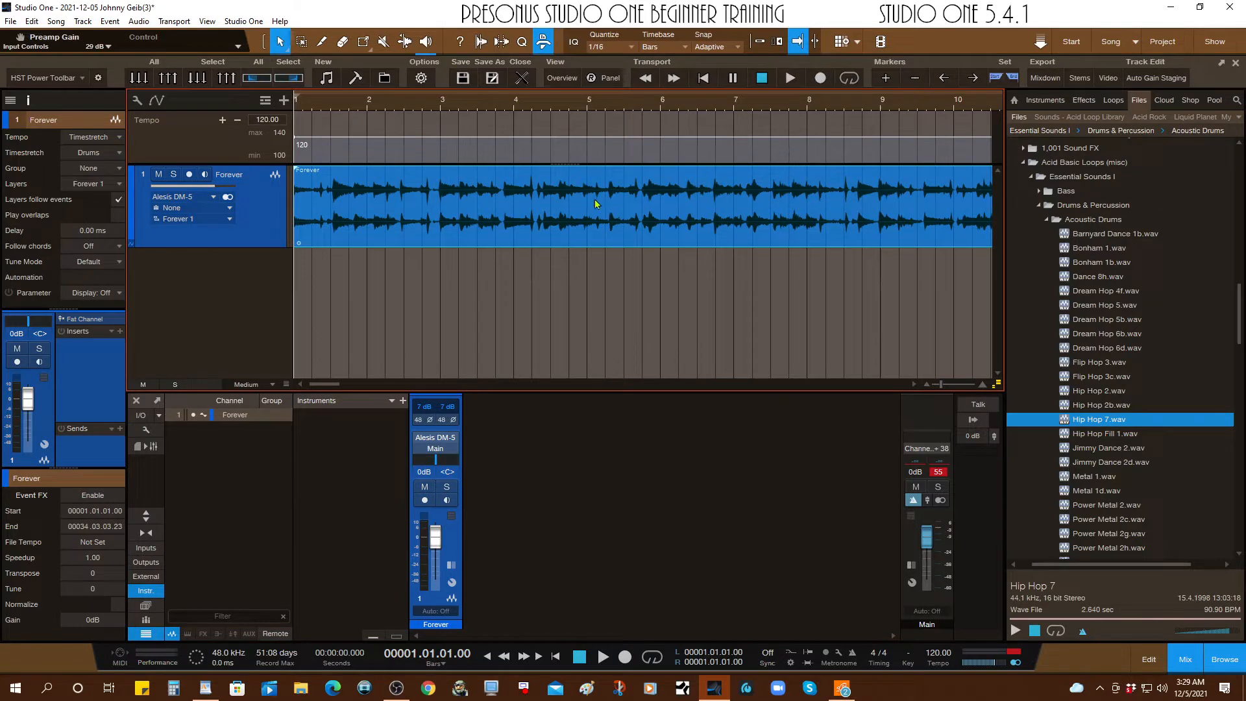
# Step: Open the Forever event in Melodyne and confirm 164 BPM - 174 BPM as its file tempo
pyautogui.rightClick(586, 204)
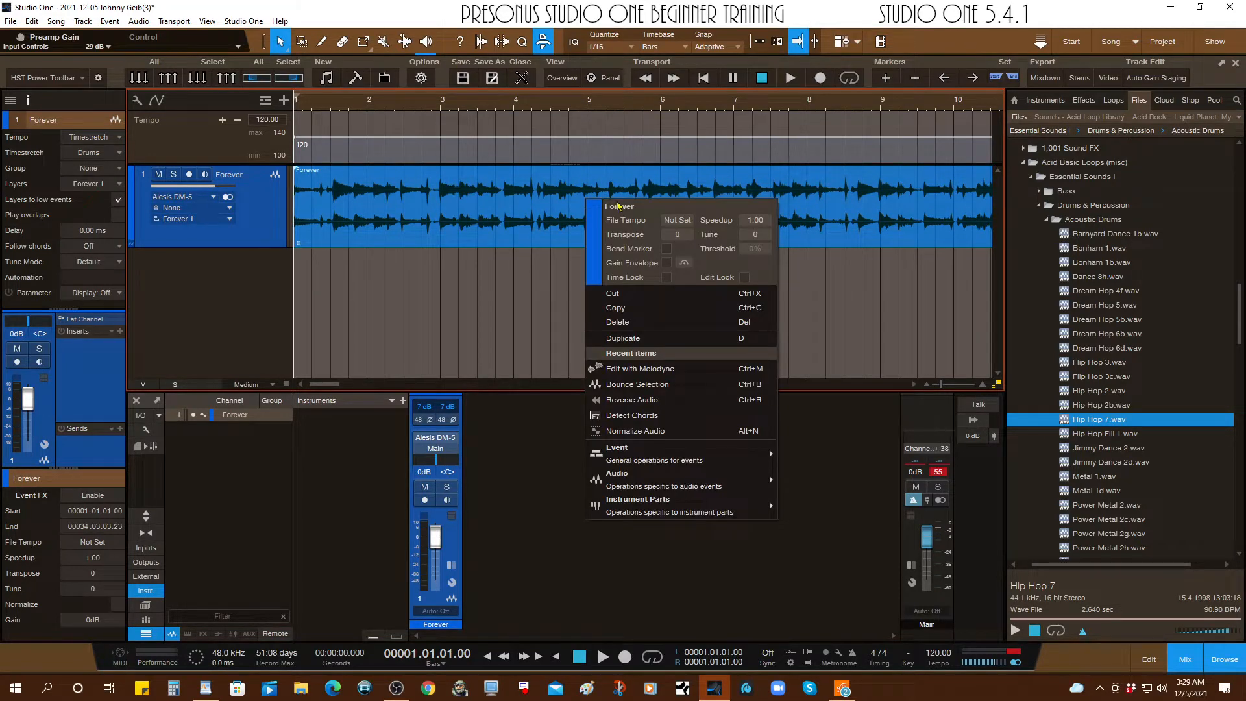
pyautogui.click(622, 368)
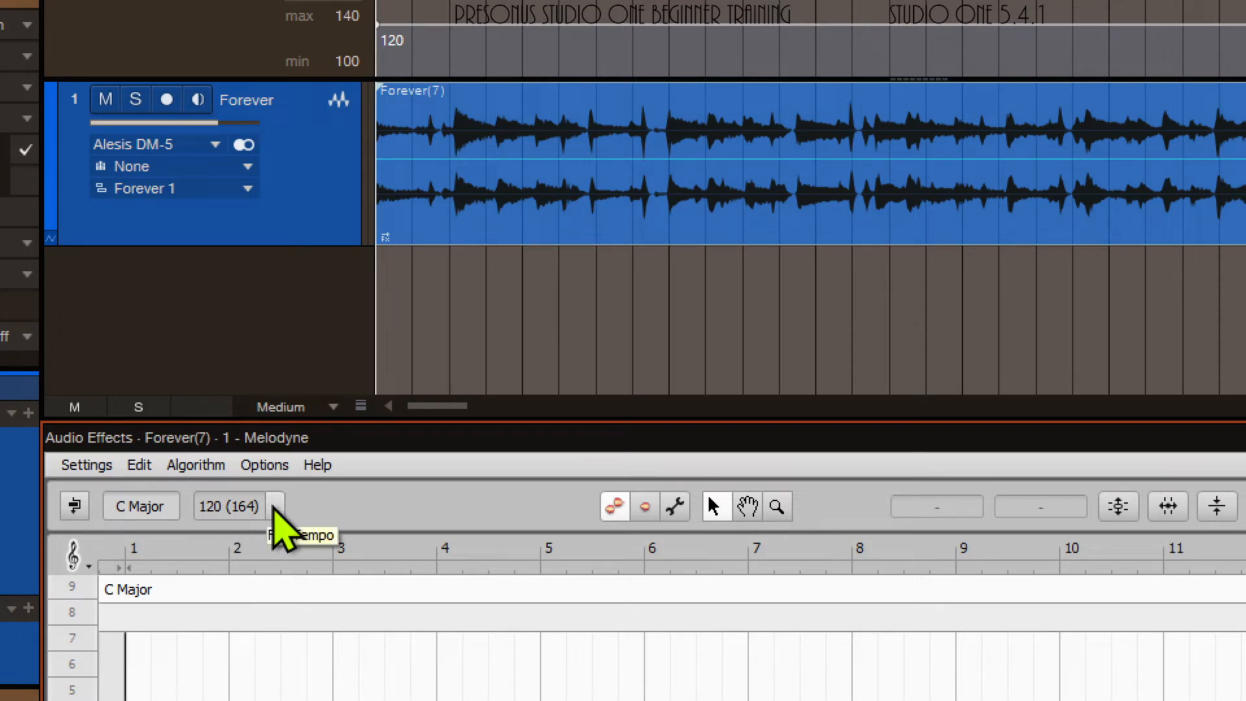
pyautogui.click(276, 508)
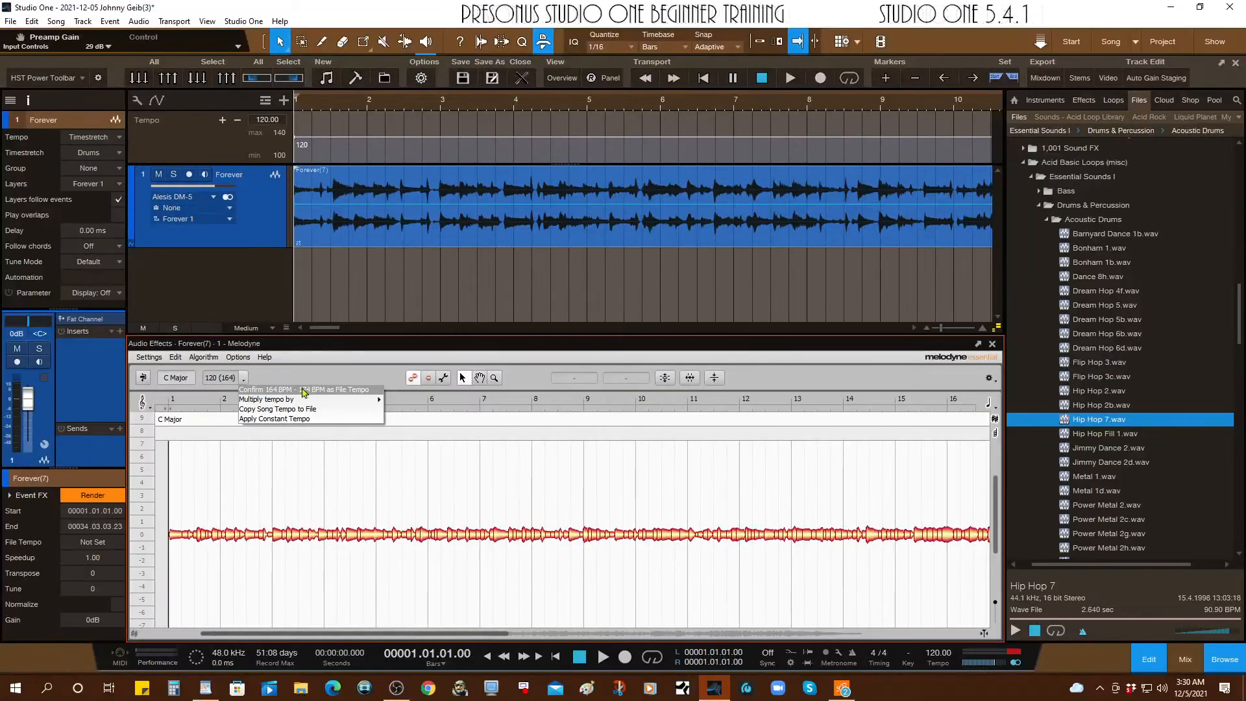
pyautogui.click(289, 391)
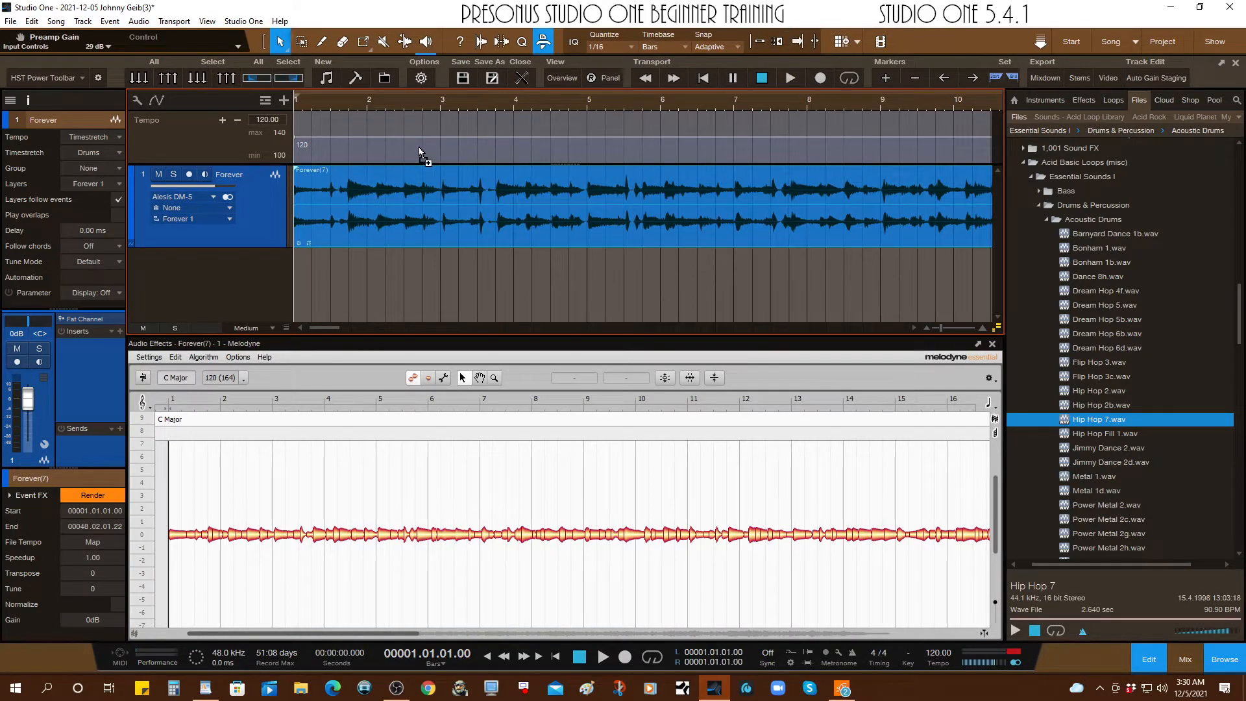
# Step: Apply the Forever event's tempo map to the song's tempo track and play it back to check the timing
pyautogui.moveTo(360, 123); pyautogui.dragTo(351, 125)
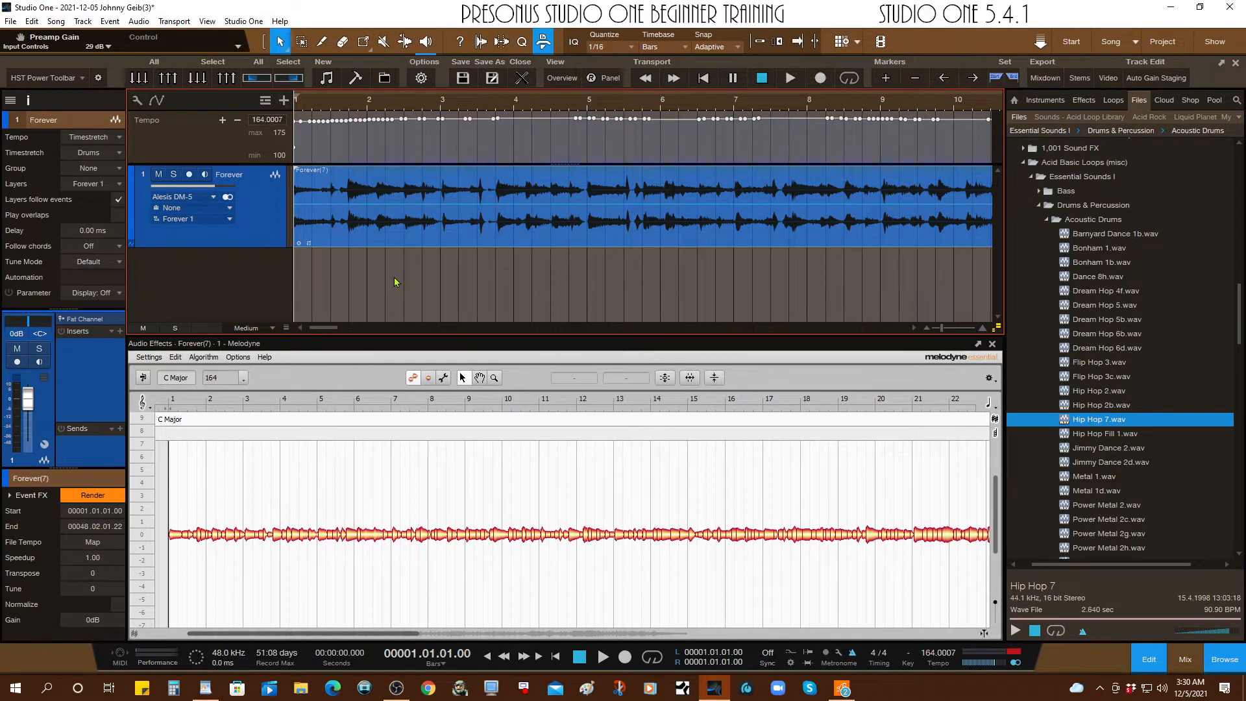
pyautogui.press('space')
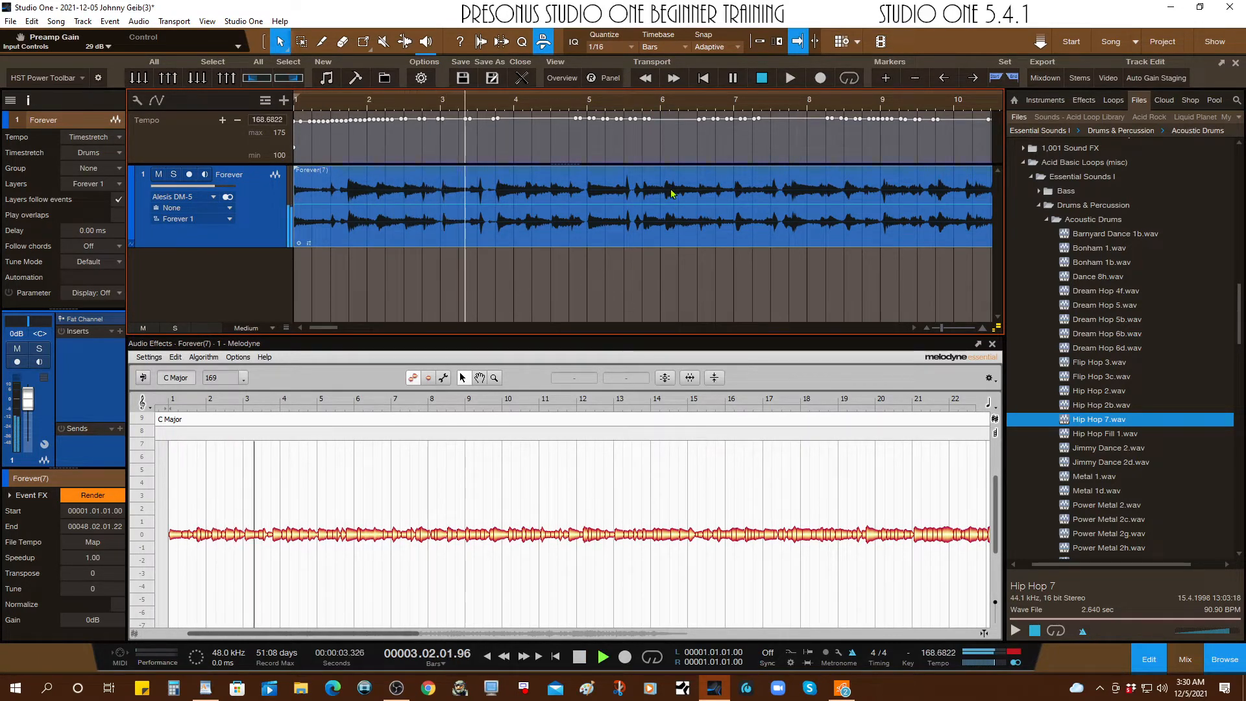
pyautogui.press('f')
pyautogui.moveTo(724, 97); pyautogui.dragTo(718, 88)
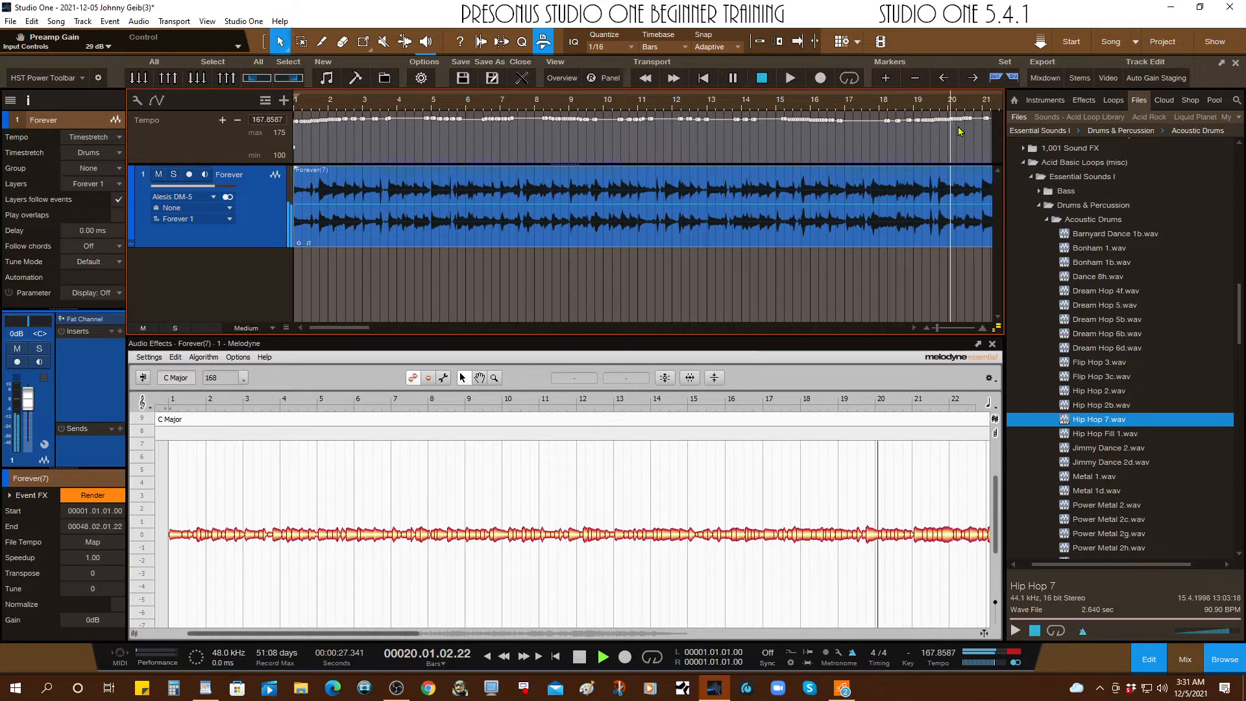
pyautogui.press('space')
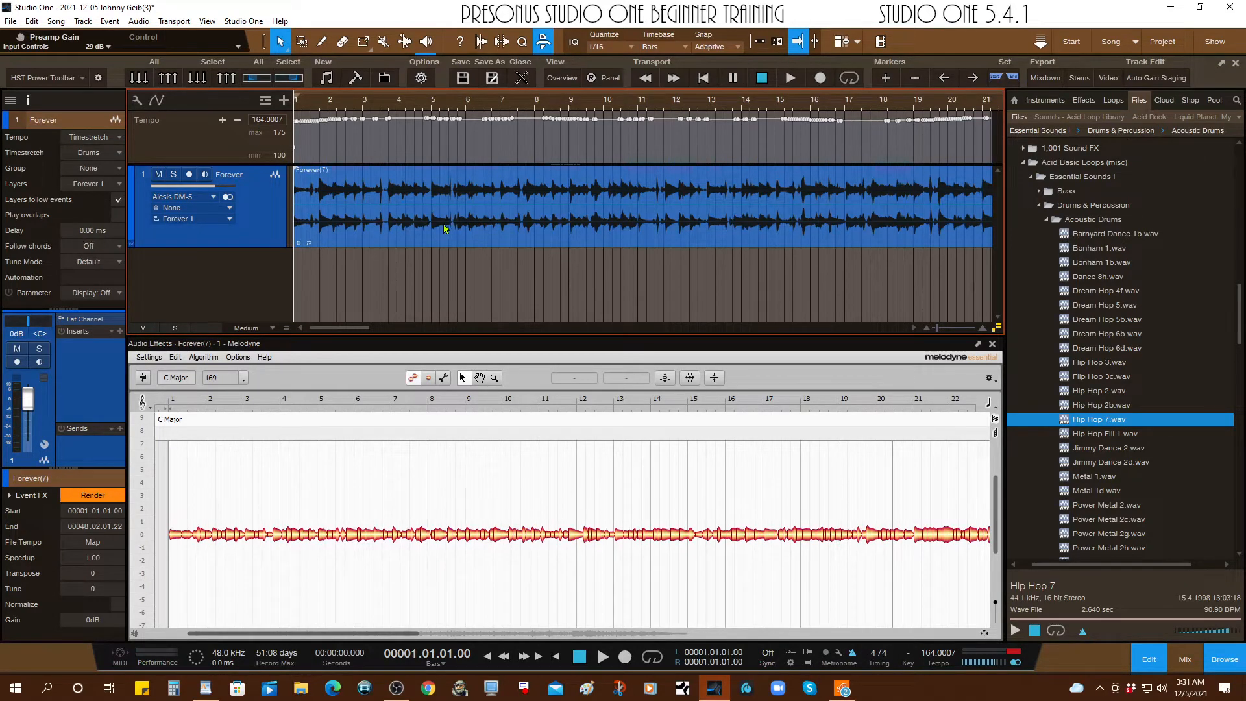
# Step: Undo the tempo track change, the confirmed file tempo and the Melodyne edit on the Forever event
pyautogui.hotkey('ctrl', 'z')
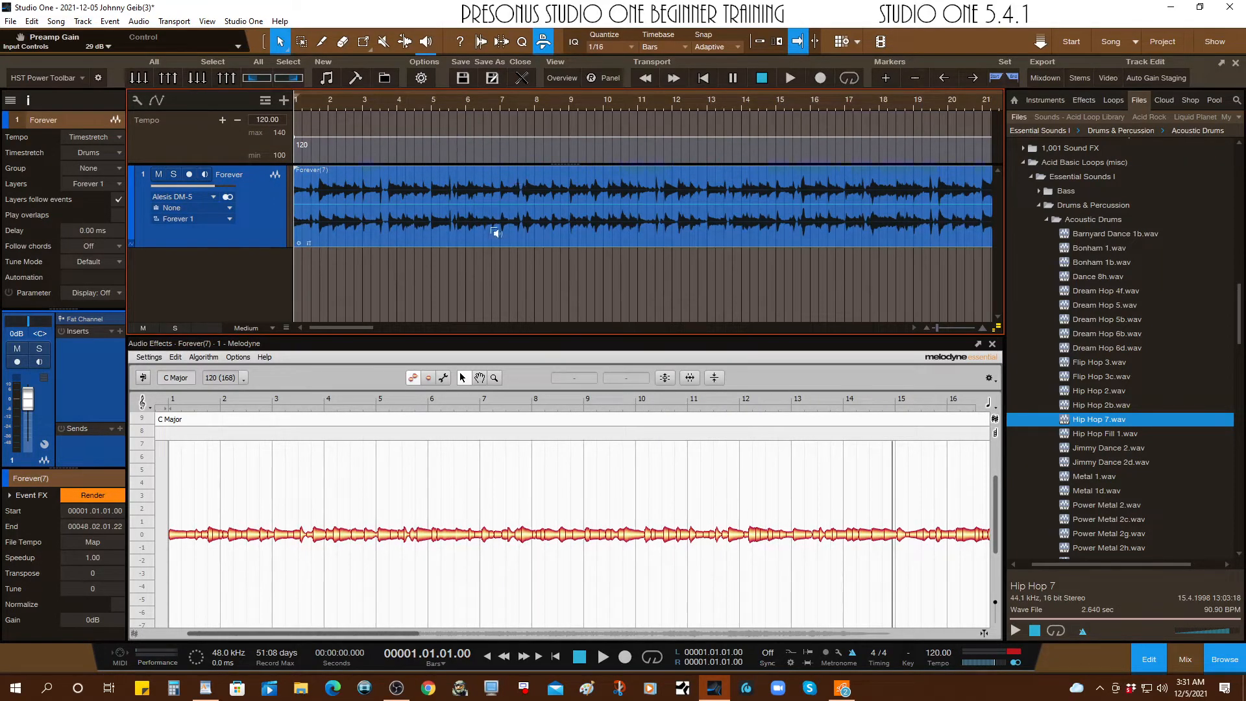
pyautogui.hotkey('ctrl', 'z')
pyautogui.hotkey('ctrl', 'z')
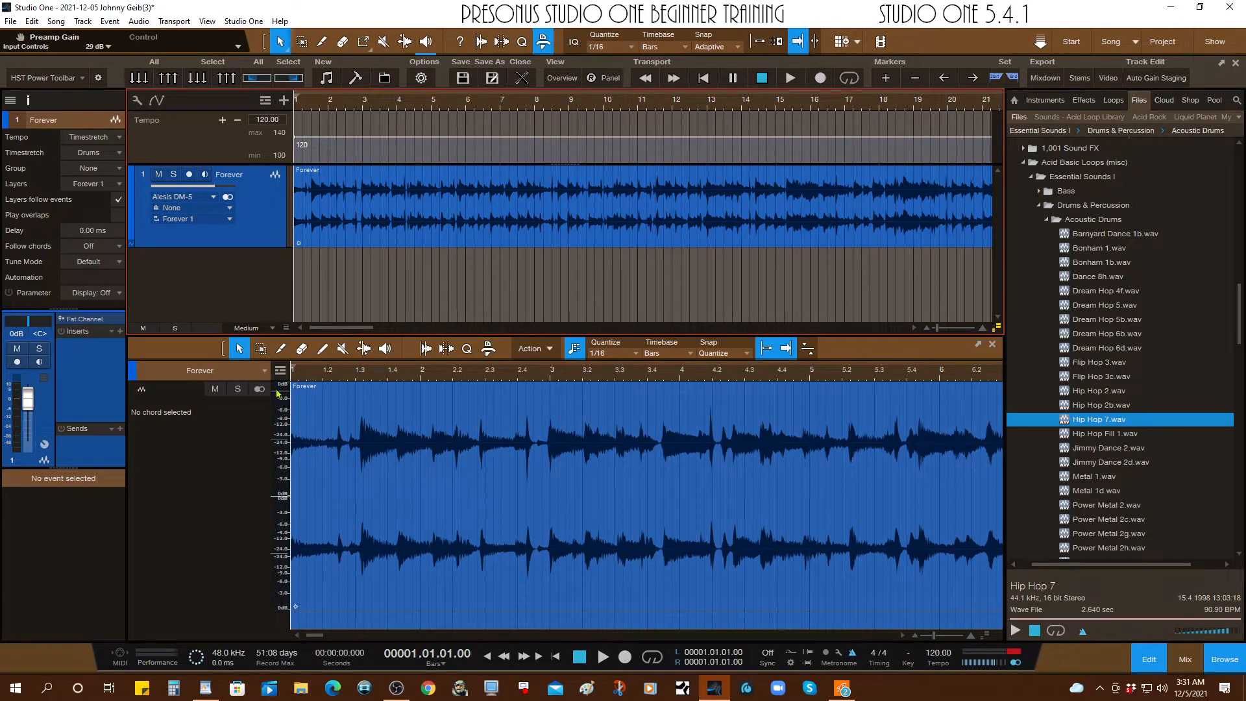
# Step: Select the Forever event and check its file tempo again
pyautogui.click(425, 212)
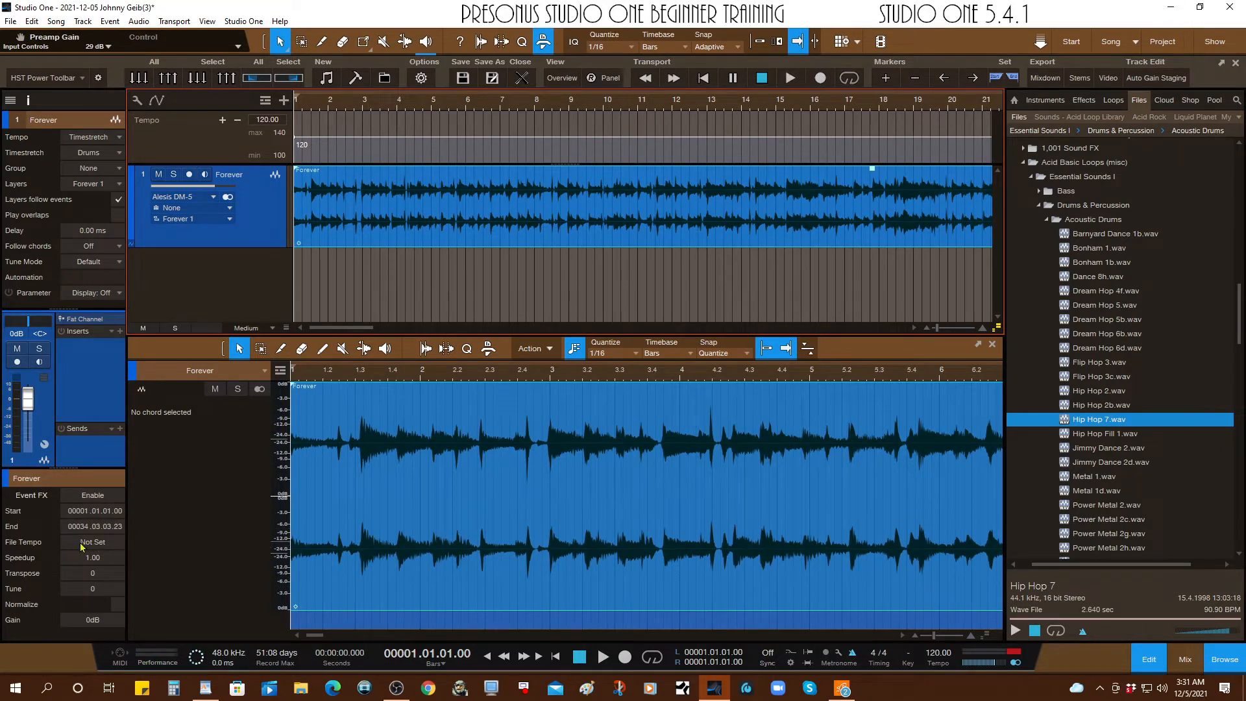
pyautogui.rightClick(568, 205)
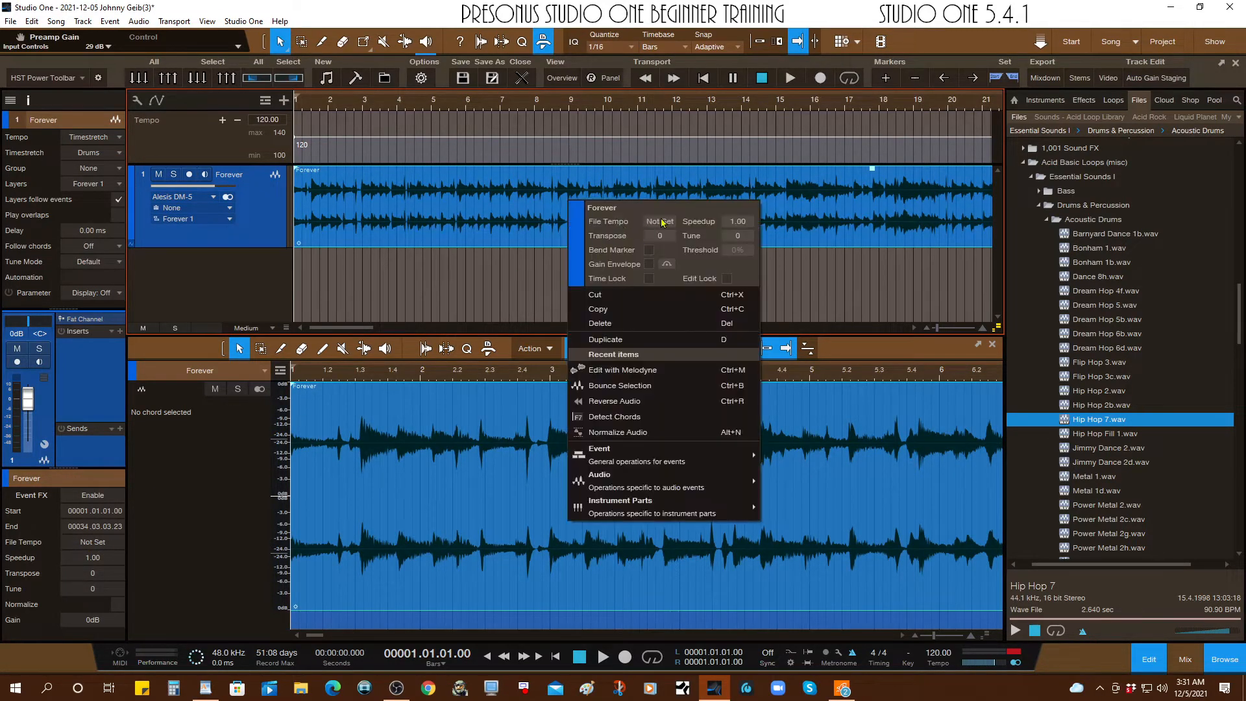
pyautogui.click(860, 297)
# Step: Open the Forever event in Melodyne and multiply its detected tempo by 1/2, giving 82 BPM - 87 BPM
pyautogui.rightClick(526, 209)
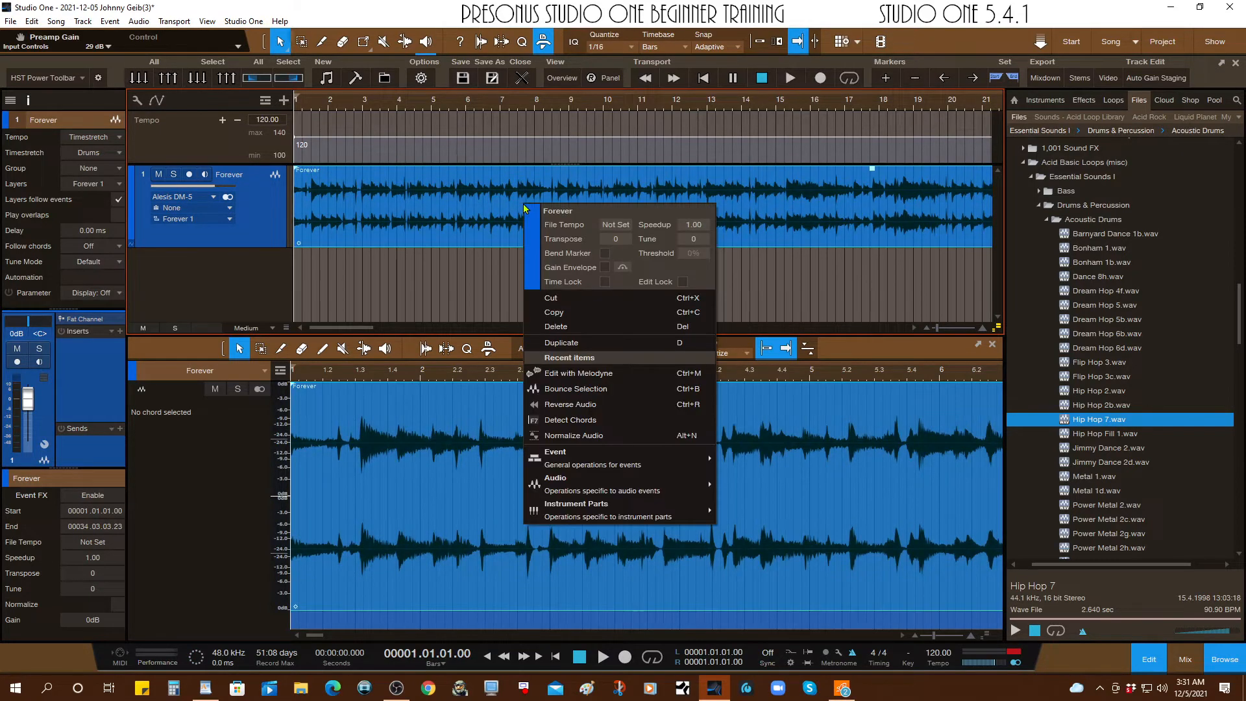
pyautogui.click(566, 380)
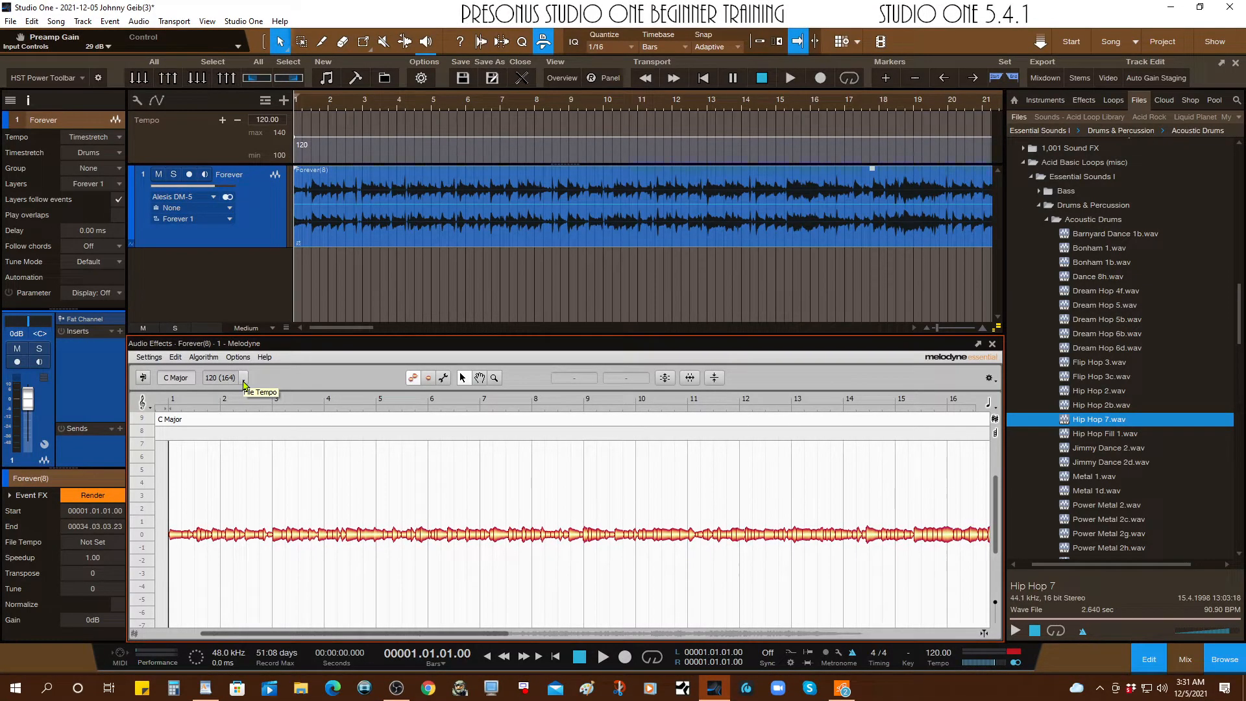
pyautogui.click(245, 381)
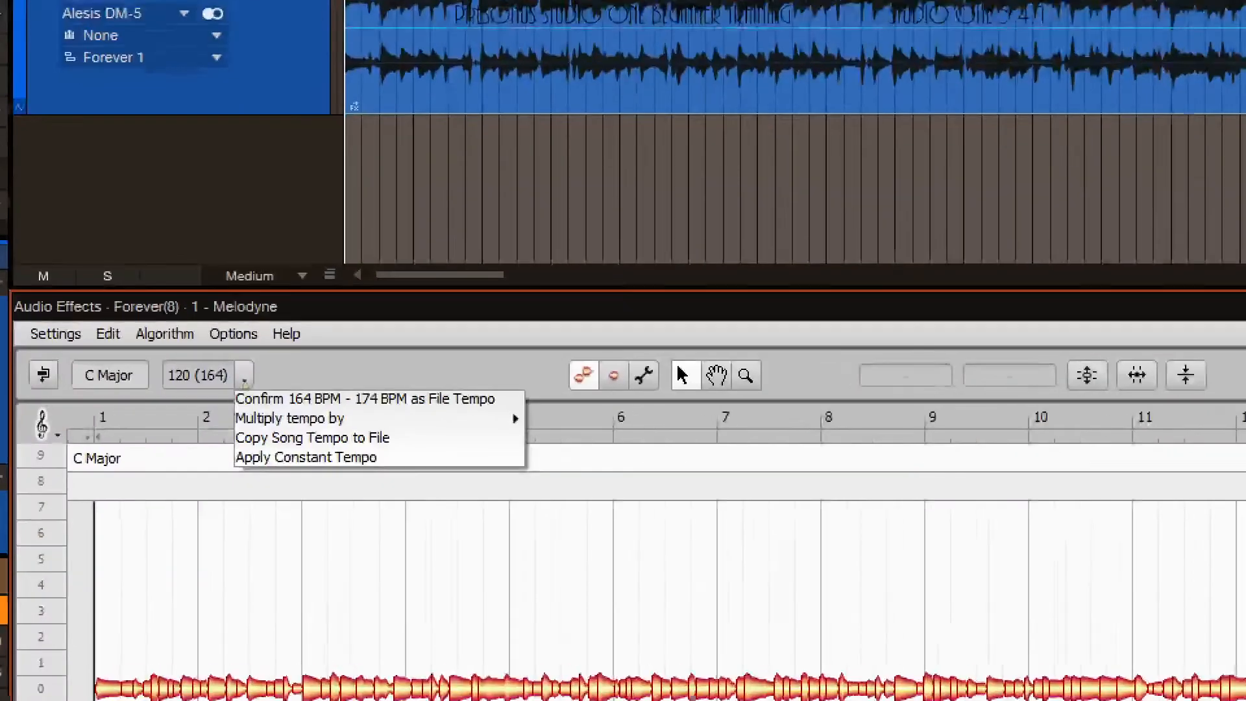
pyautogui.moveTo(281, 419)
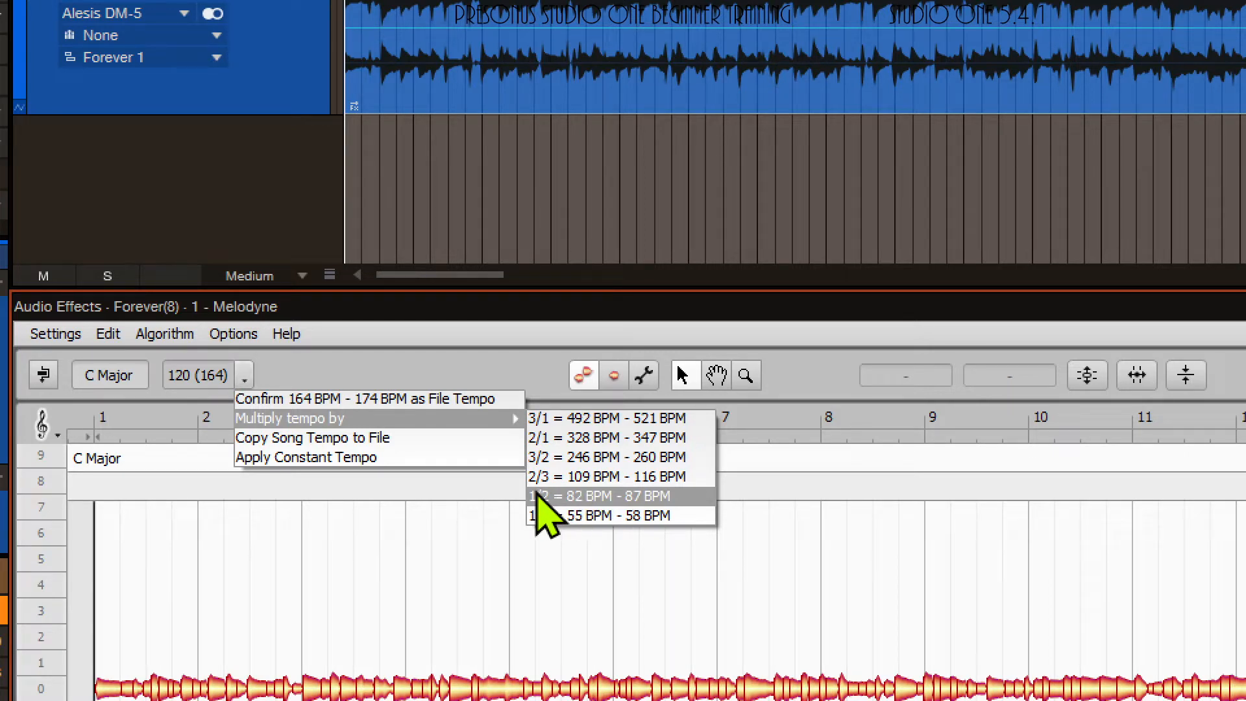
pyautogui.click(622, 500)
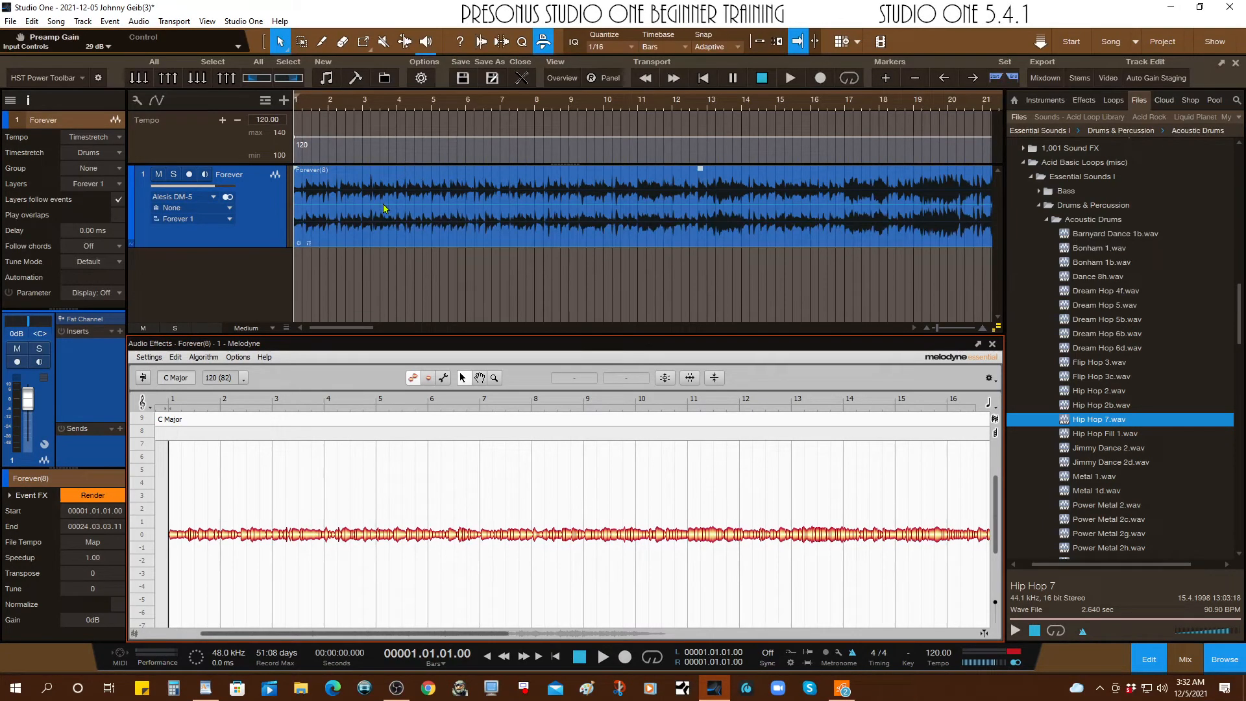
# Step: Apply the Forever event's halved tempo map to the song's tempo track and play it from the start
pyautogui.moveTo(385, 208); pyautogui.dragTo(302, 129)
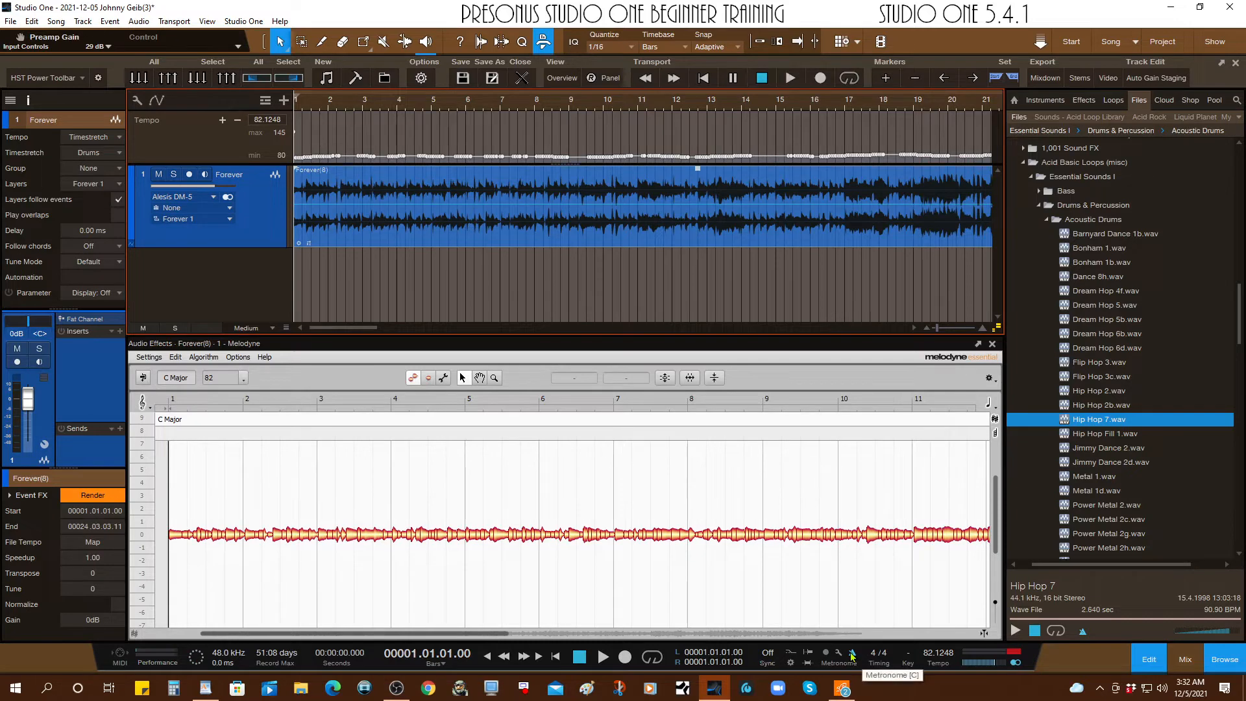
pyautogui.press('space')
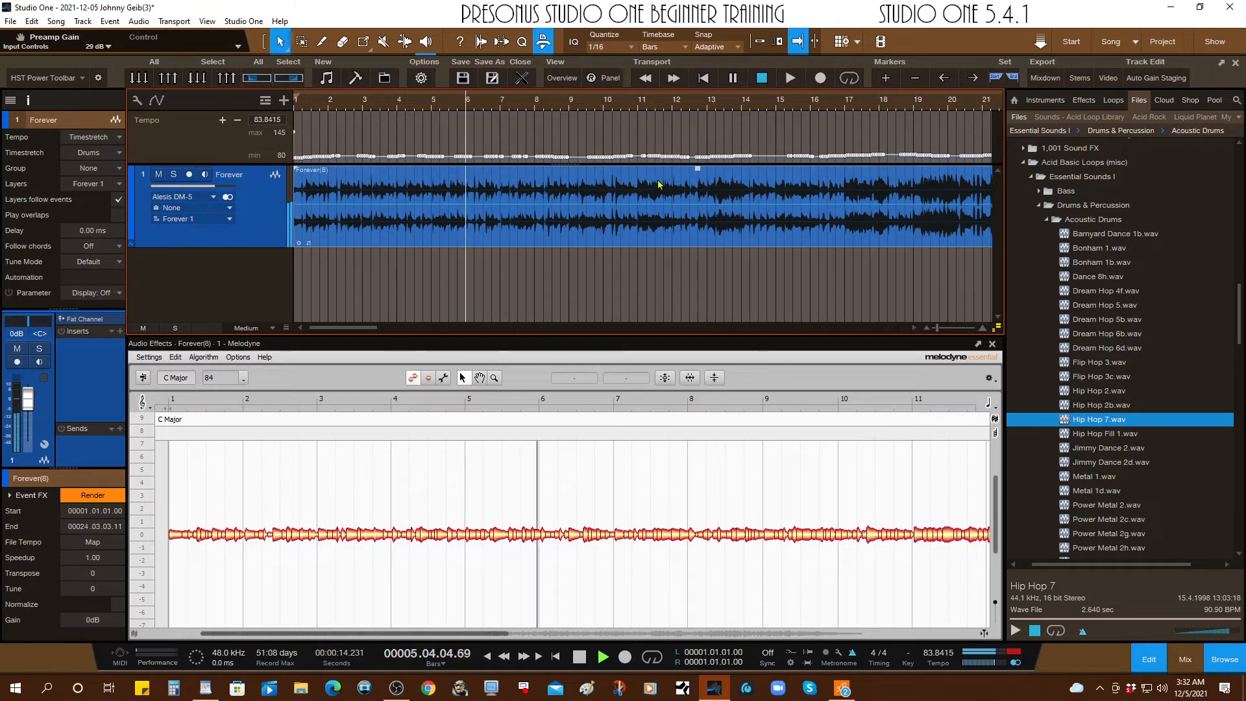
pyautogui.press('space')
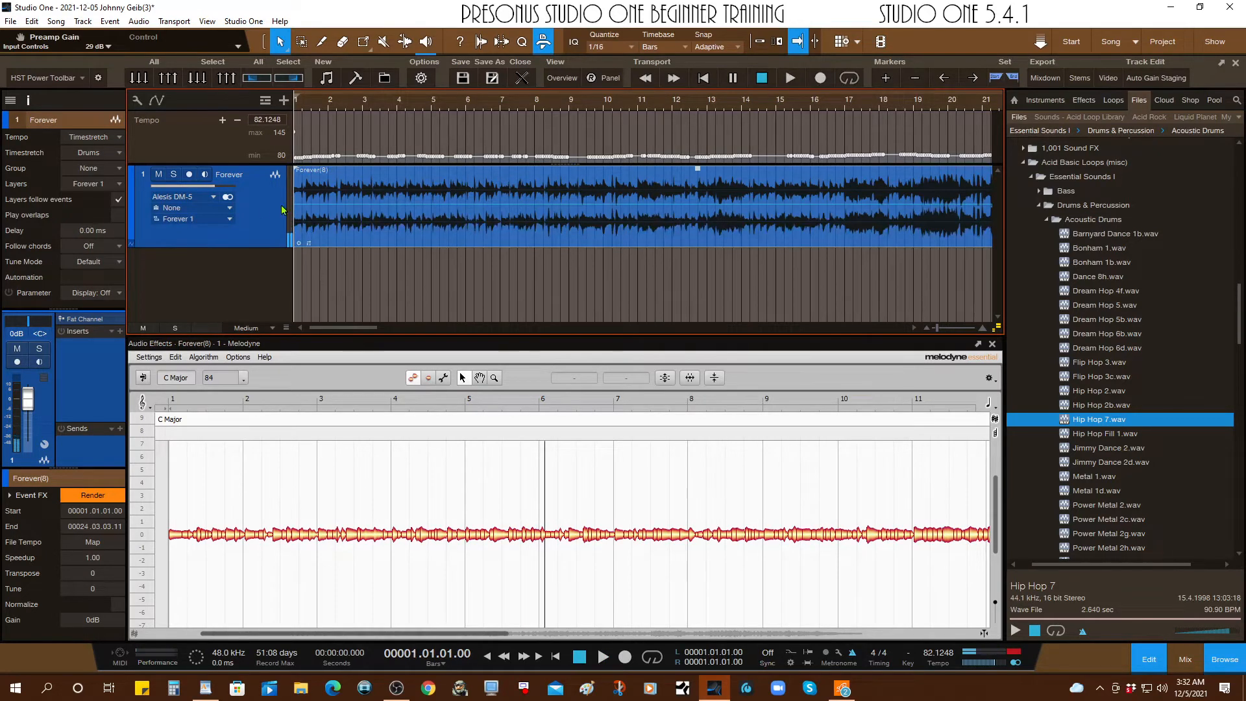
# Step: Set the Forever track's delay to -30 ms
pyautogui.click(95, 231)
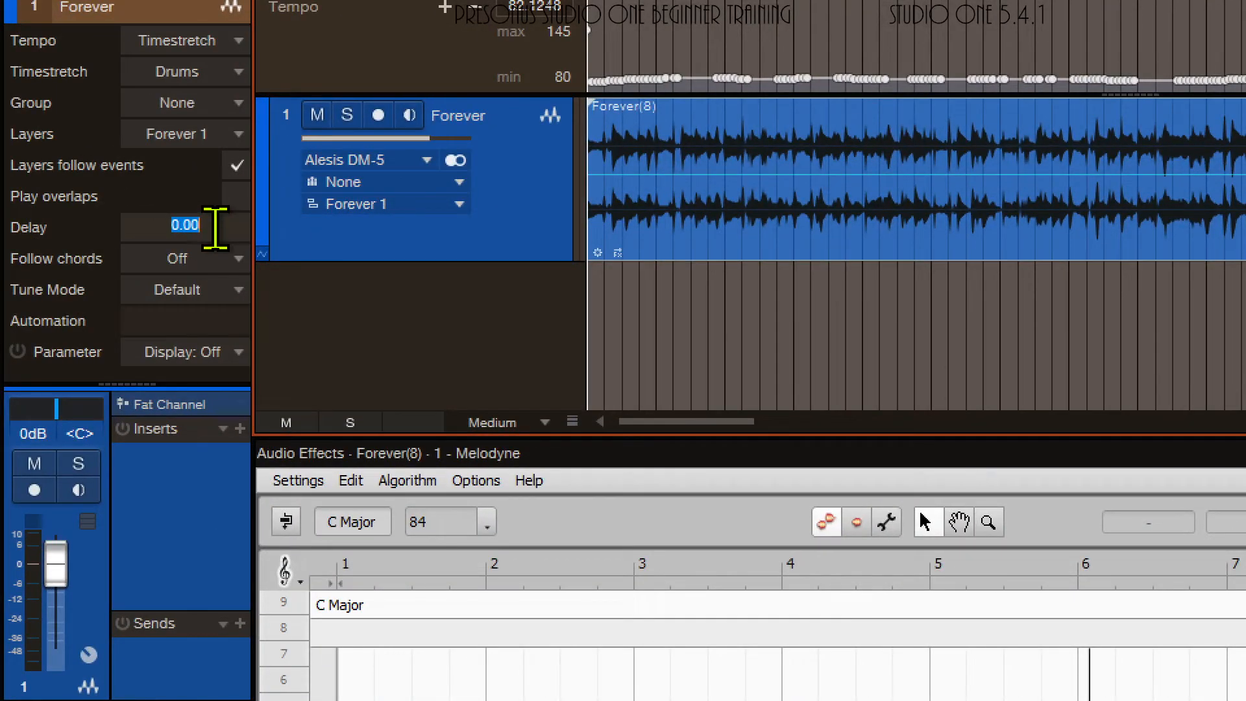
pyautogui.write('-30')
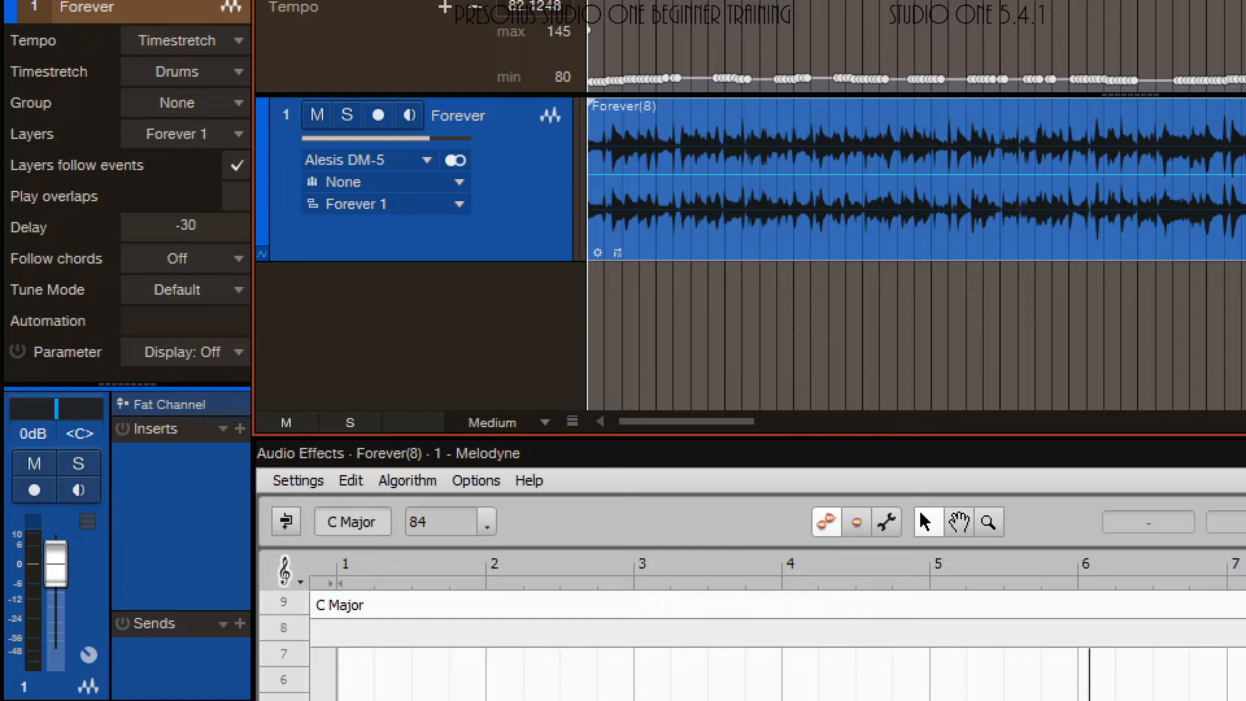
pyautogui.press('Return')
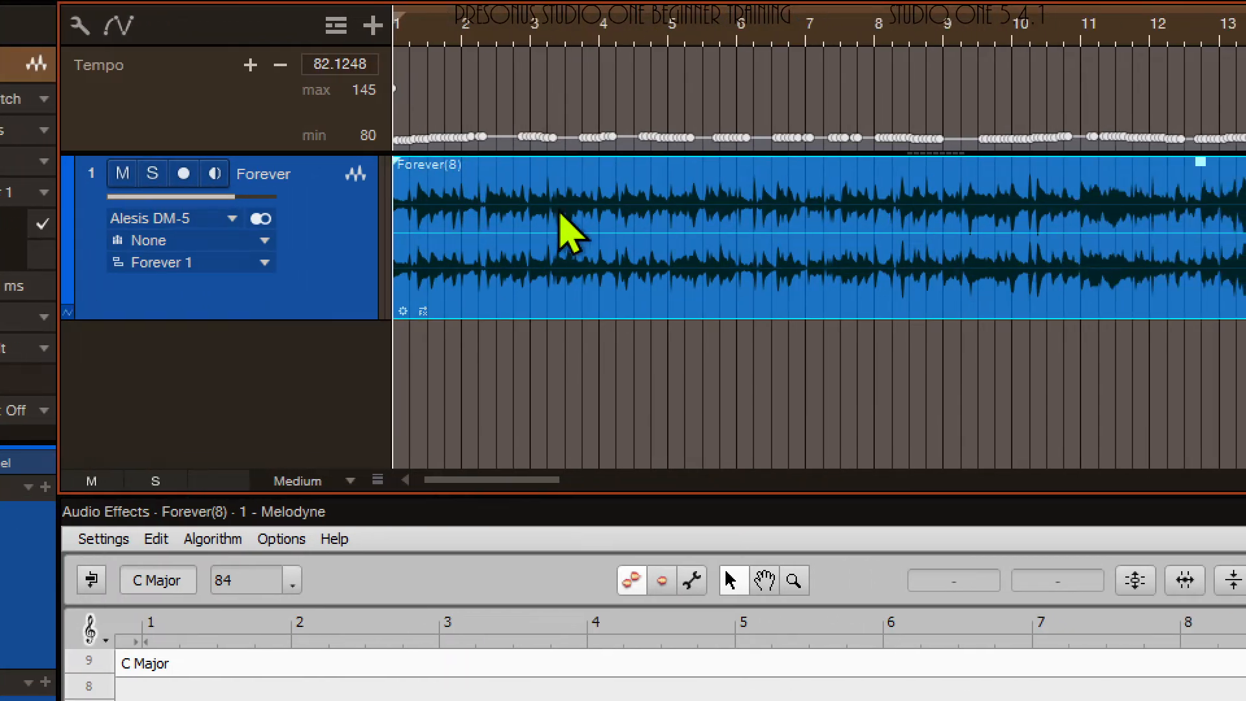
# Step: Play the delayed Forever track from the start and from a section nearer its end to check the timing
pyautogui.press('space')
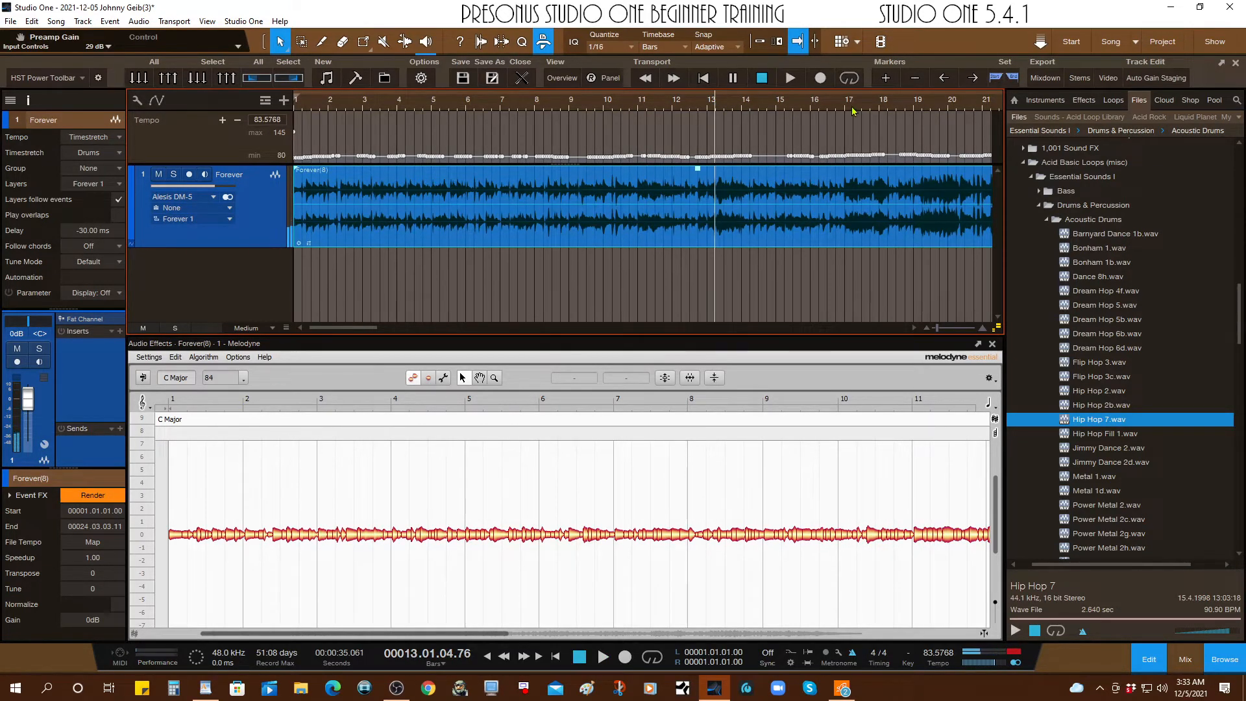
pyautogui.scroll(-8, 815, 96)
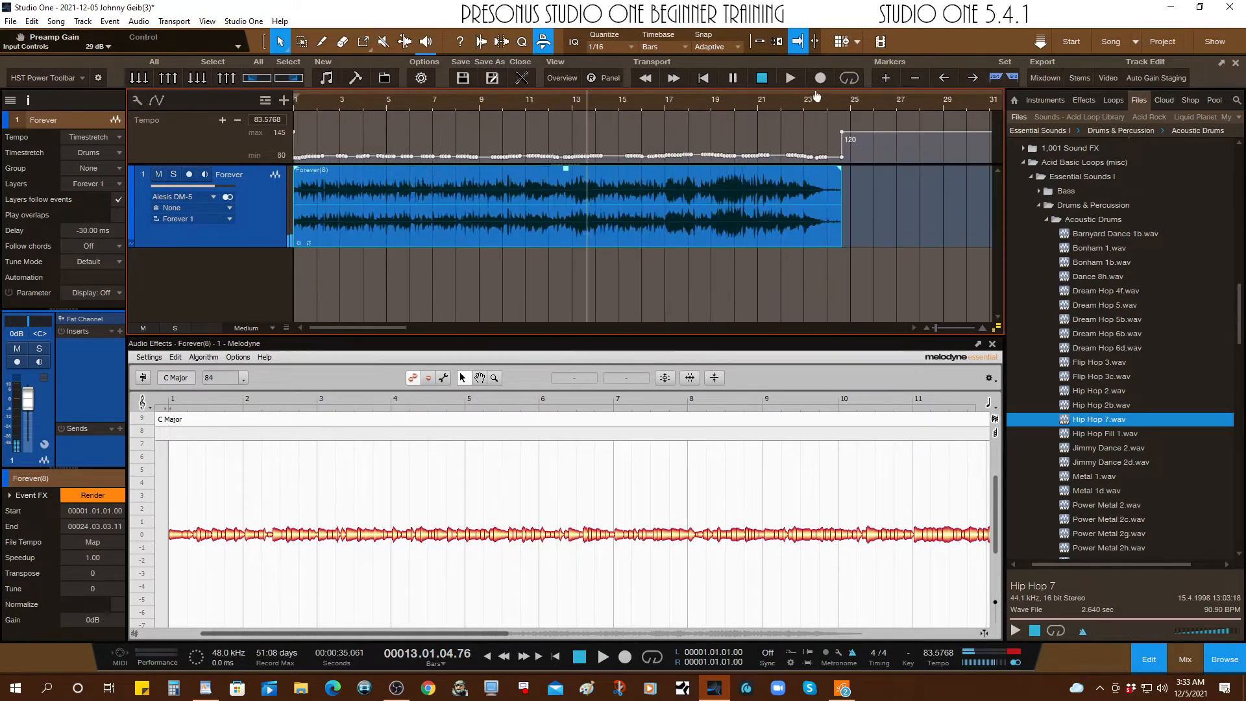
pyautogui.scroll(1, 800, 91)
pyautogui.click(581, 103)
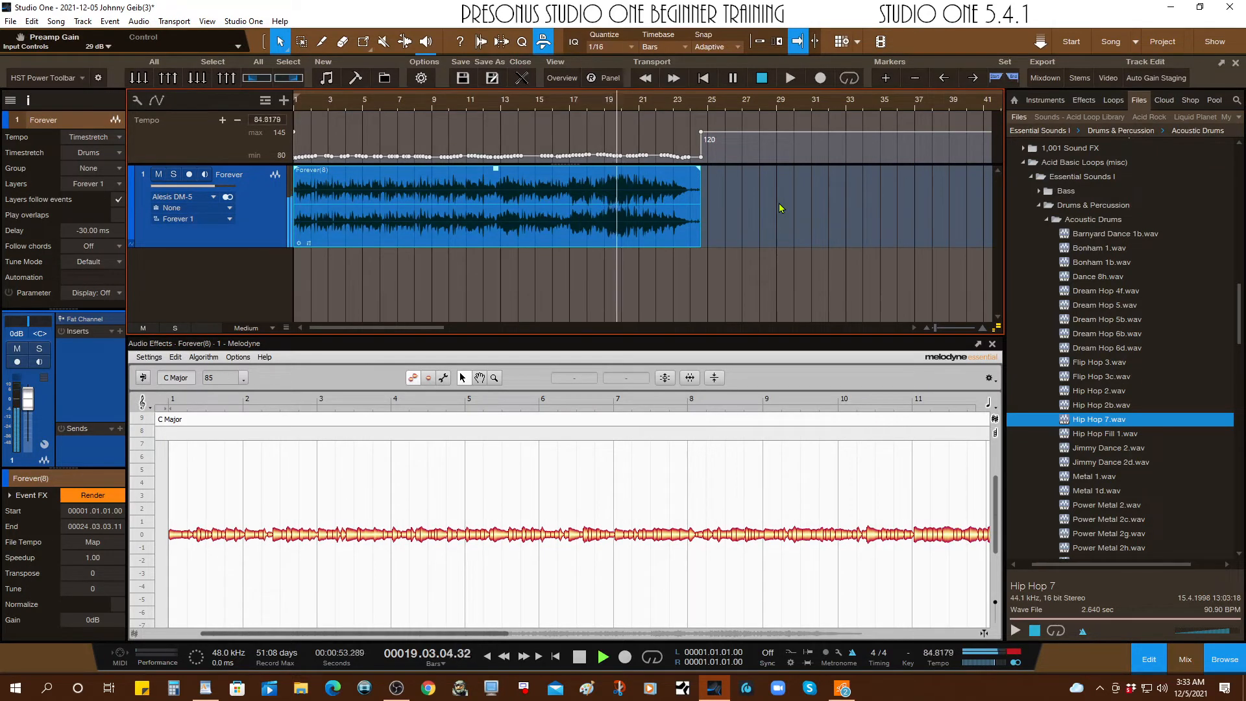
# Step: Audition the Hip Hop 7.wav drum loop and place it on a new track below Forever, starting at bar 1
pyautogui.press('space')
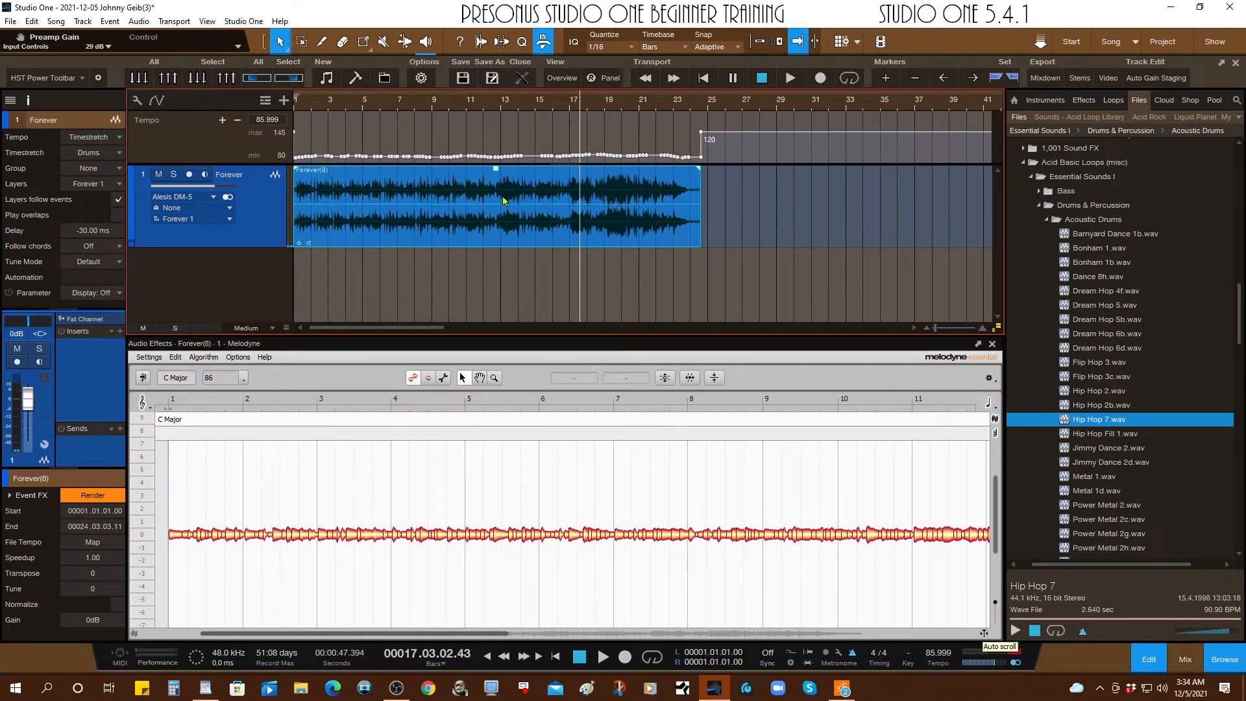
pyautogui.press(',')
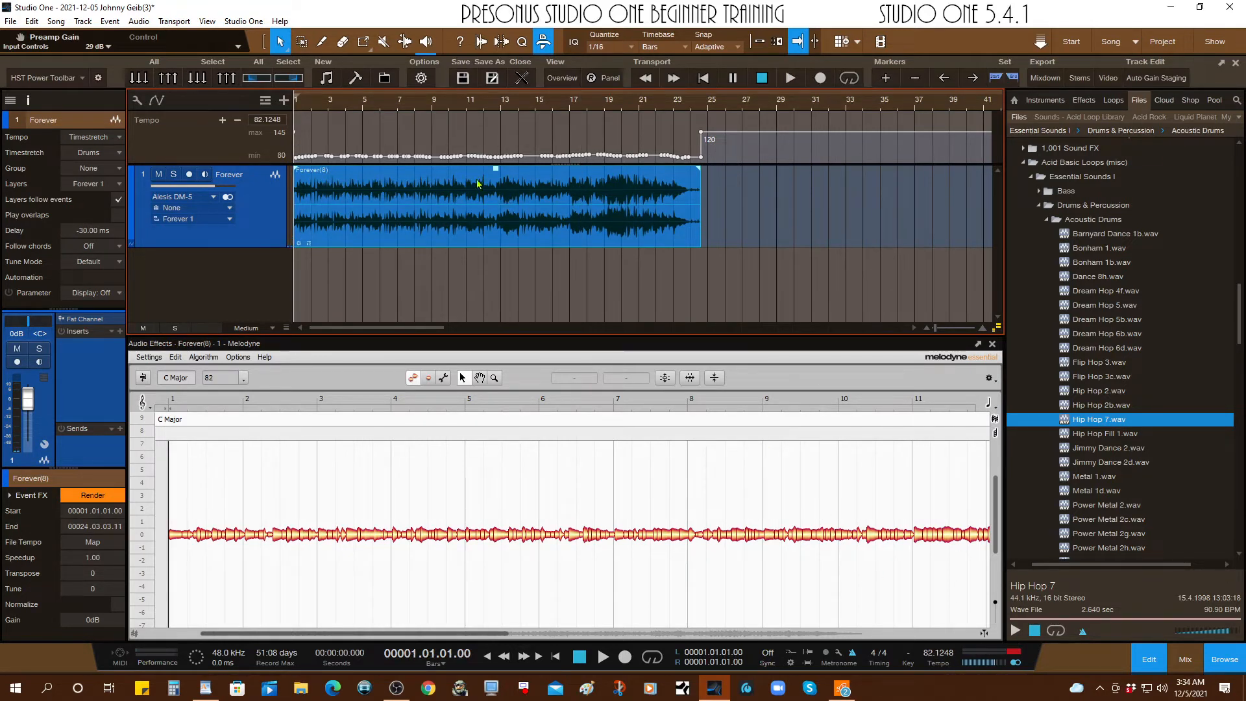
pyautogui.moveTo(321, 106); pyautogui.dragTo(327, 114)
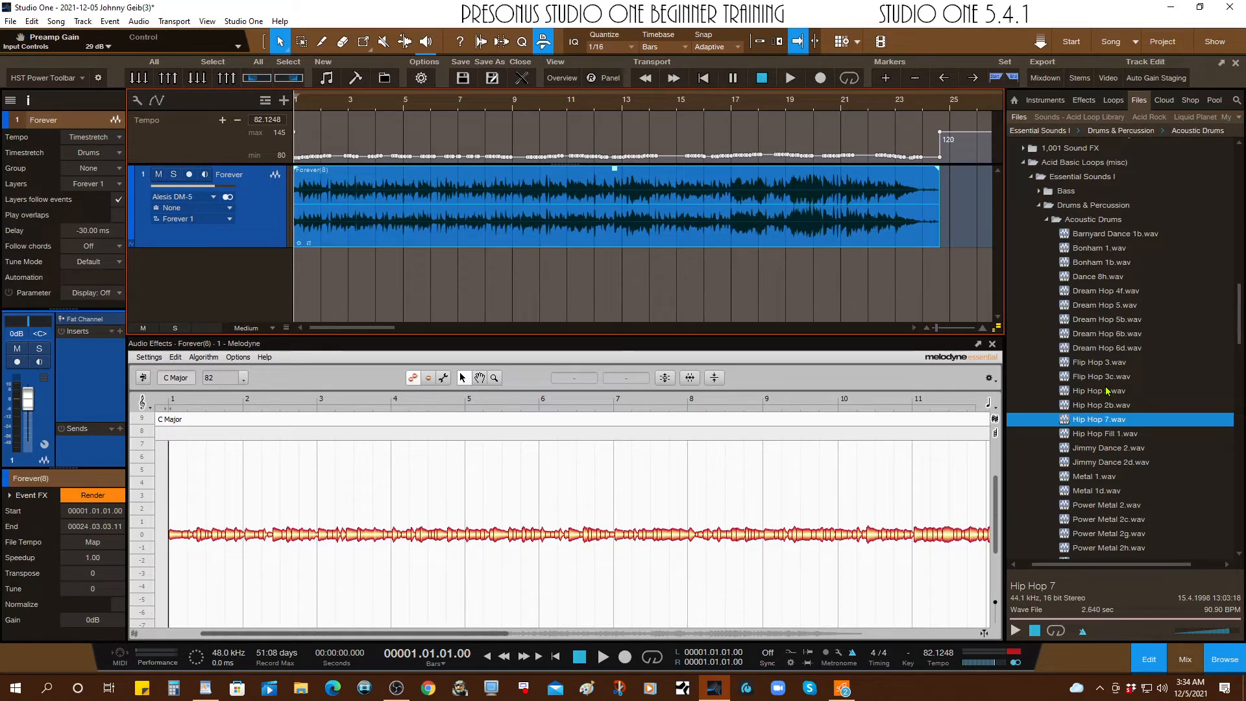
pyautogui.click(1094, 421)
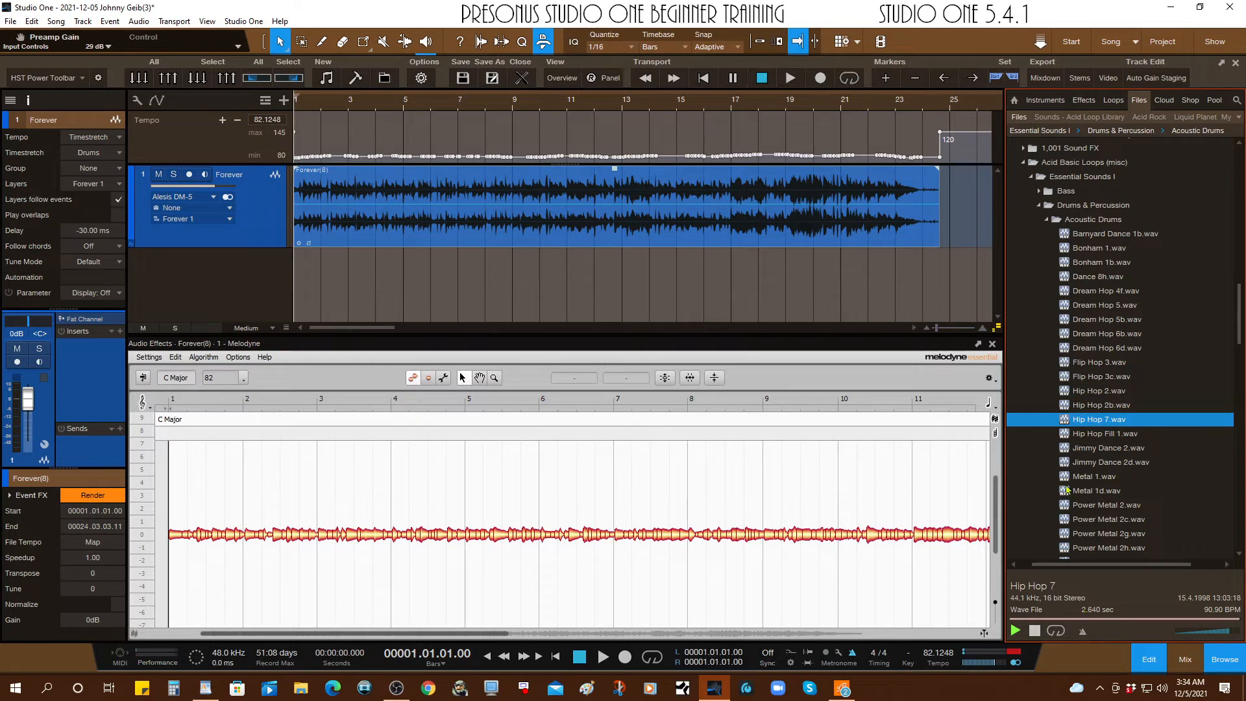
pyautogui.click(1088, 421)
pyautogui.moveTo(1092, 423); pyautogui.dragTo(316, 257)
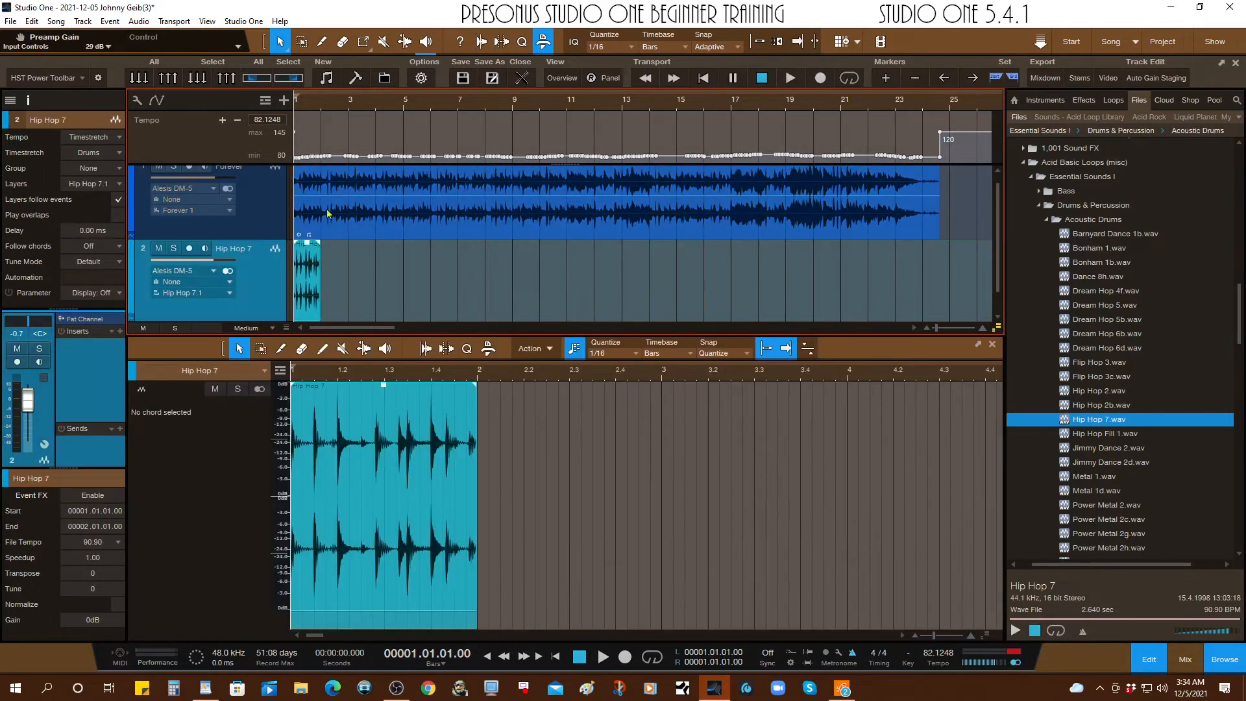
# Step: Duplicate the Hip Hop 7 loop end to end until the copies fill bars 1 through 24, covering the Forever recording
pyautogui.moveTo(315, 106); pyautogui.dragTo(448, 252)
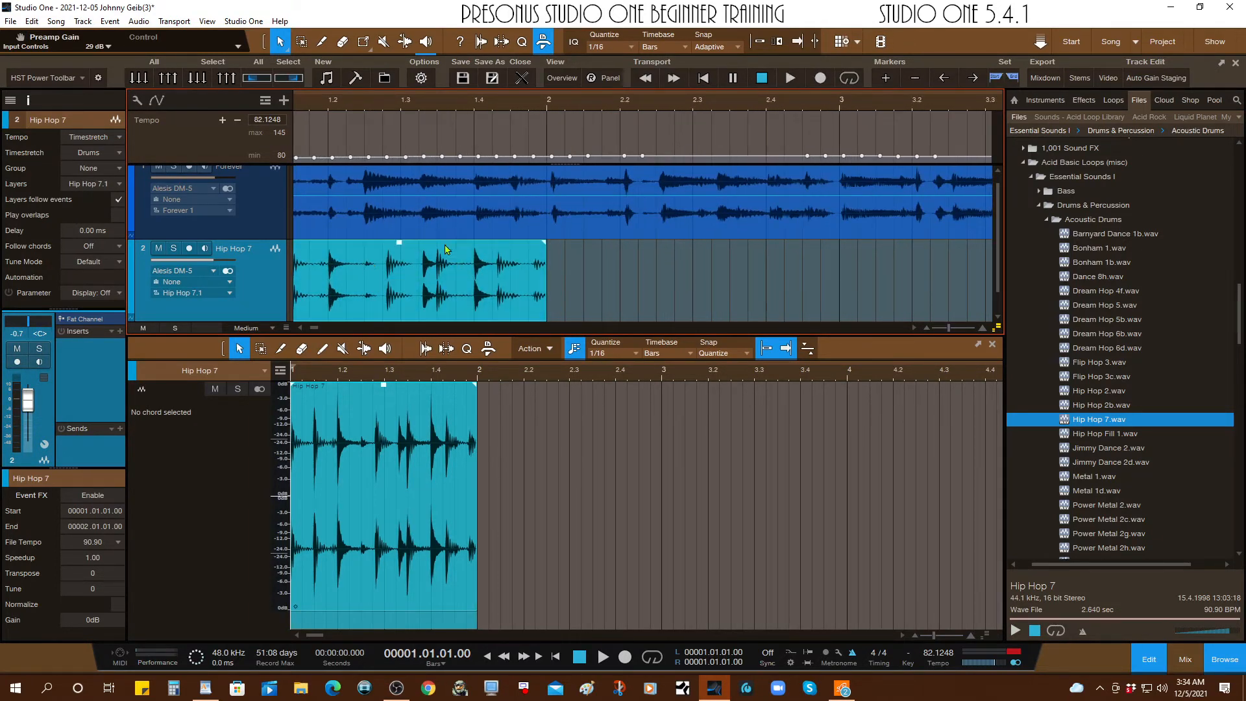
pyautogui.moveTo(540, 104); pyautogui.dragTo(568, 73)
pyautogui.moveTo(625, 102); pyautogui.dragTo(630, 84)
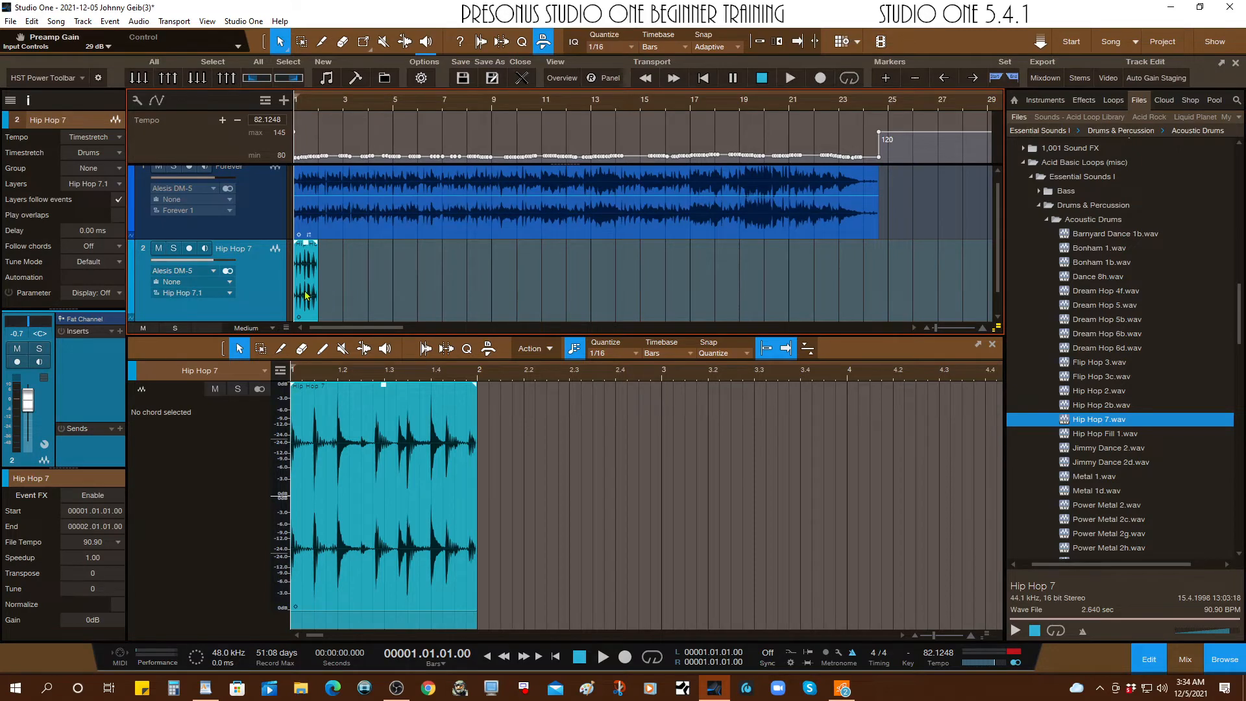
pyautogui.press('d')
pyautogui.press('d')
pyautogui.press('d')
pyautogui.press('d')
pyautogui.press('d')
pyautogui.press('d')
pyautogui.press('d')
pyautogui.press('d')
pyautogui.press('d')
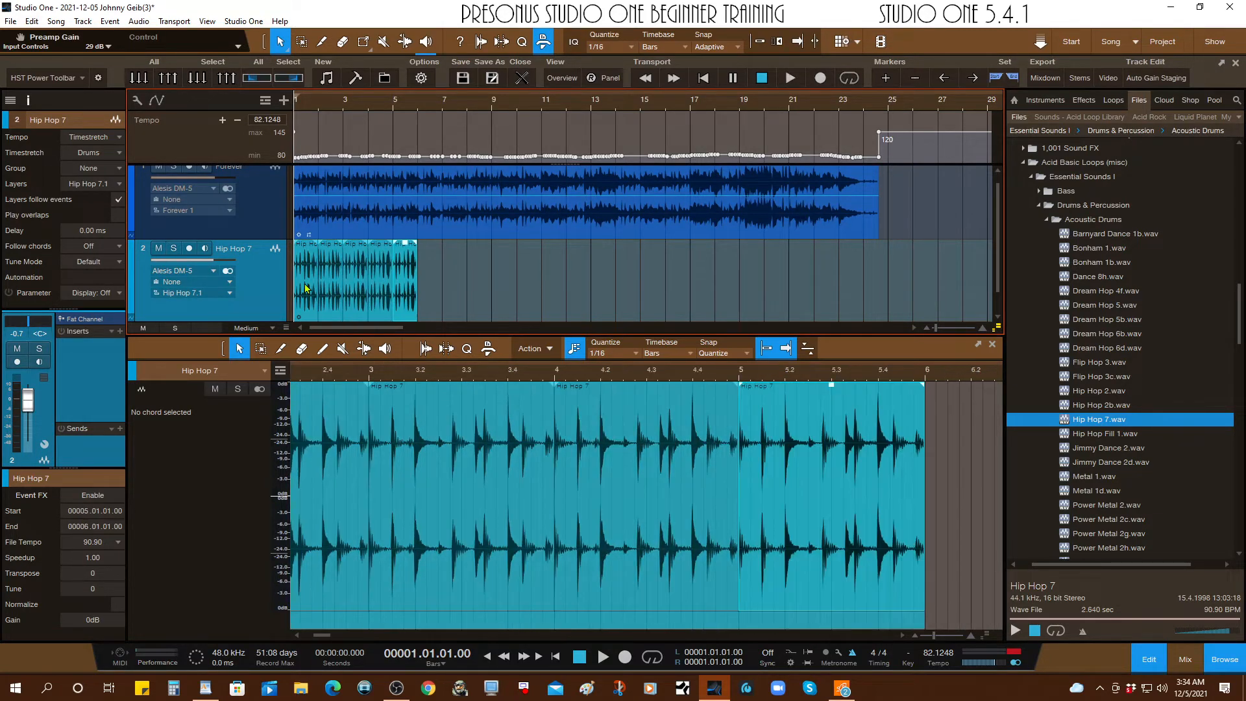
pyautogui.press('d')
pyautogui.press('d')
pyautogui.press('d')
pyautogui.press('d')
pyautogui.press('d')
pyautogui.press('d')
pyautogui.press('d')
pyautogui.press('d')
pyautogui.press('d')
pyautogui.press('d')
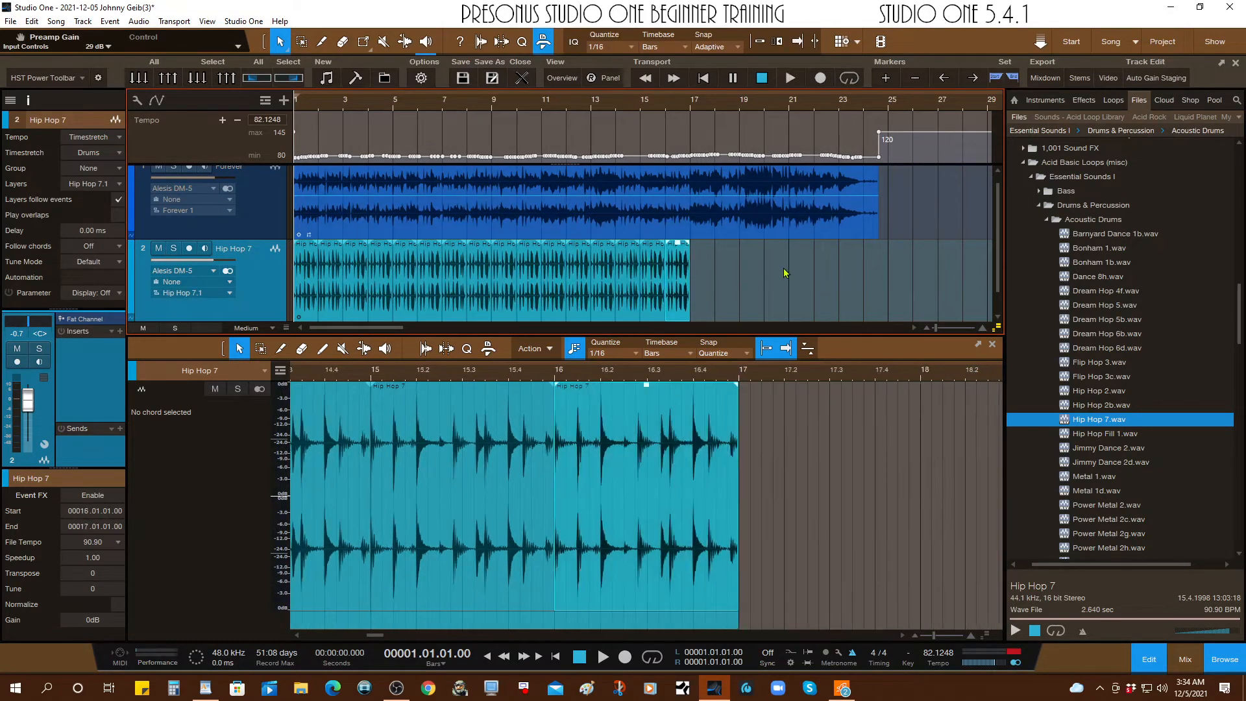
pyautogui.press('d')
pyautogui.press('d')
pyautogui.press('d')
pyautogui.press('d')
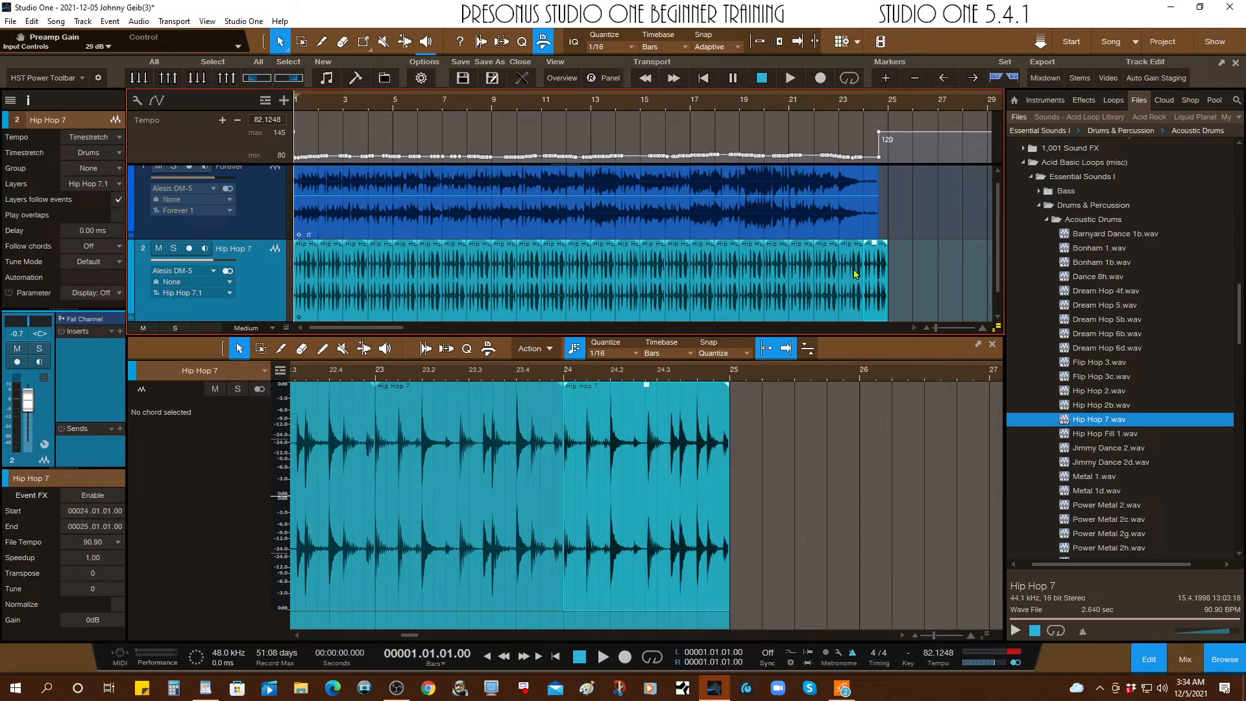
# Step: Play the drum loops together with Forever from the start and set the Hip Hop 7 channel's volume to -2.3 dB
pyautogui.click(1188, 661)
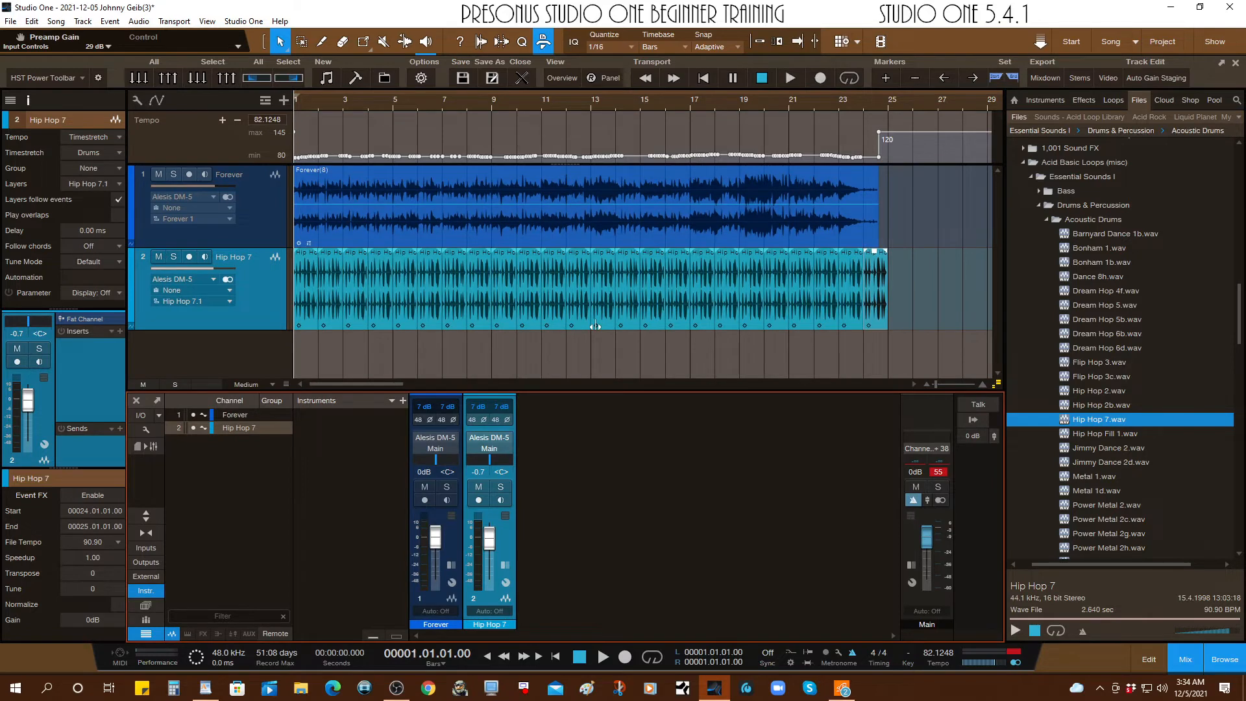
pyautogui.moveTo(488, 542); pyautogui.dragTo(488, 552)
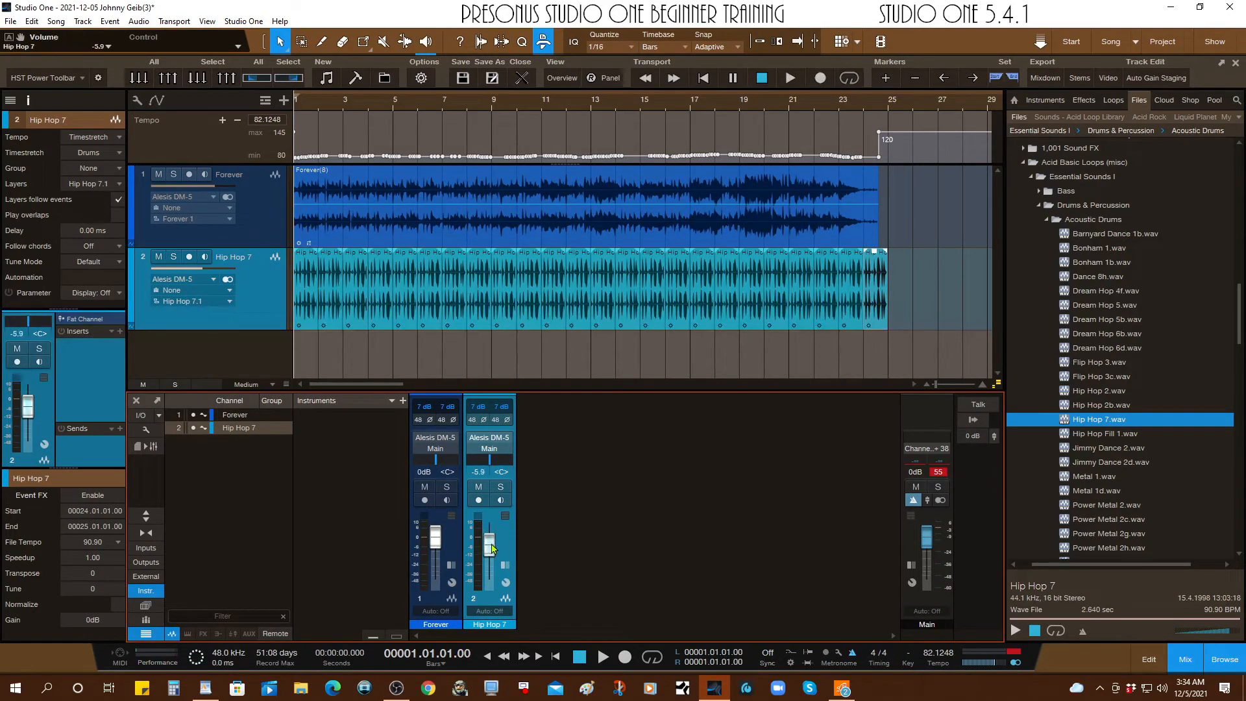
pyautogui.press('space')
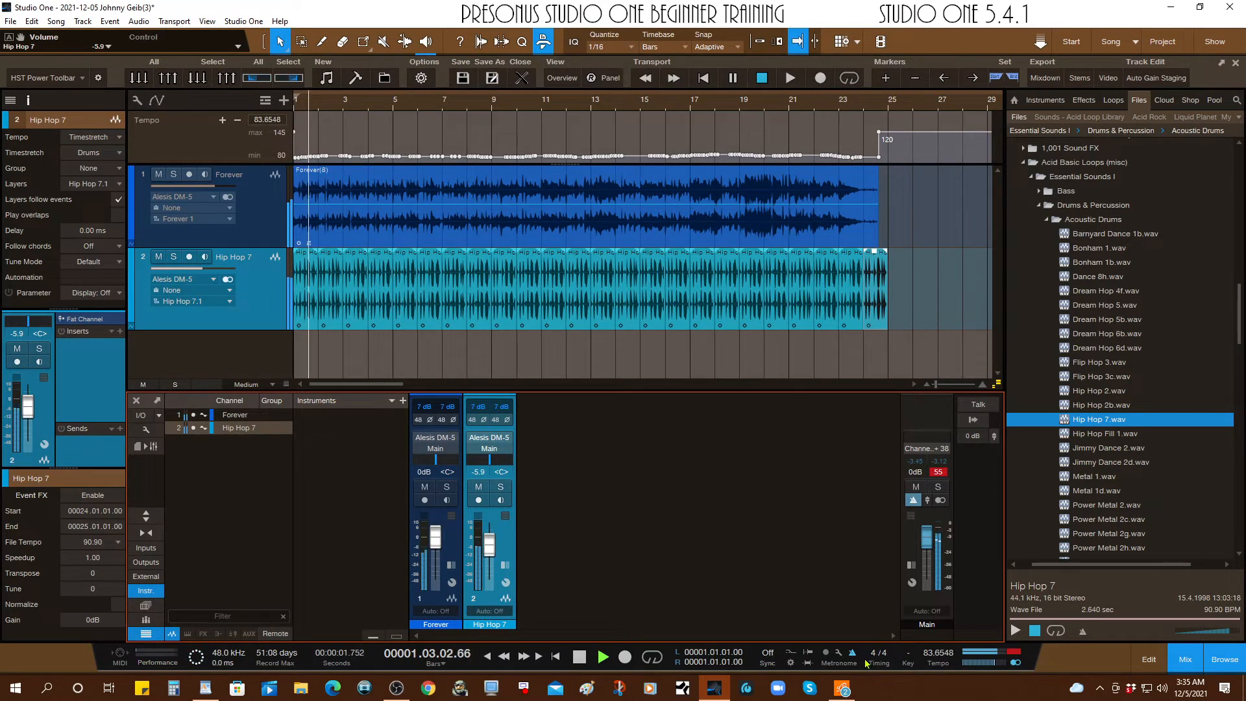
pyautogui.moveTo(485, 544); pyautogui.dragTo(489, 541)
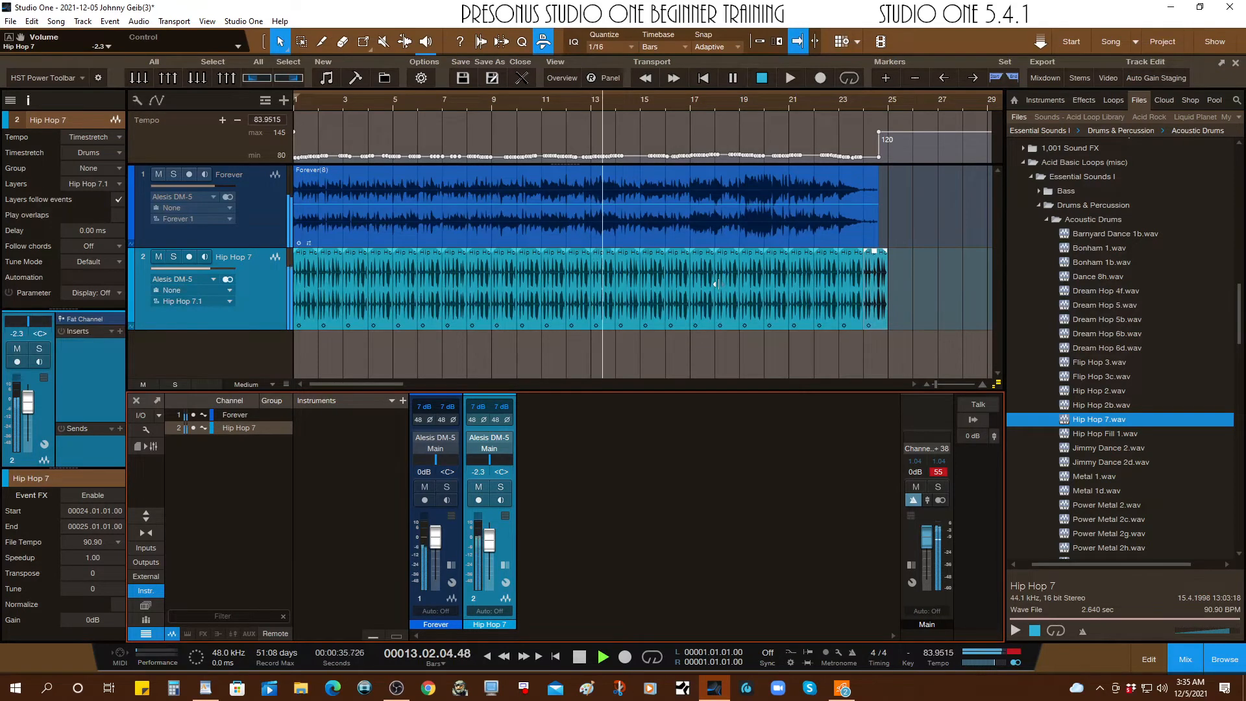
pyautogui.press('space')
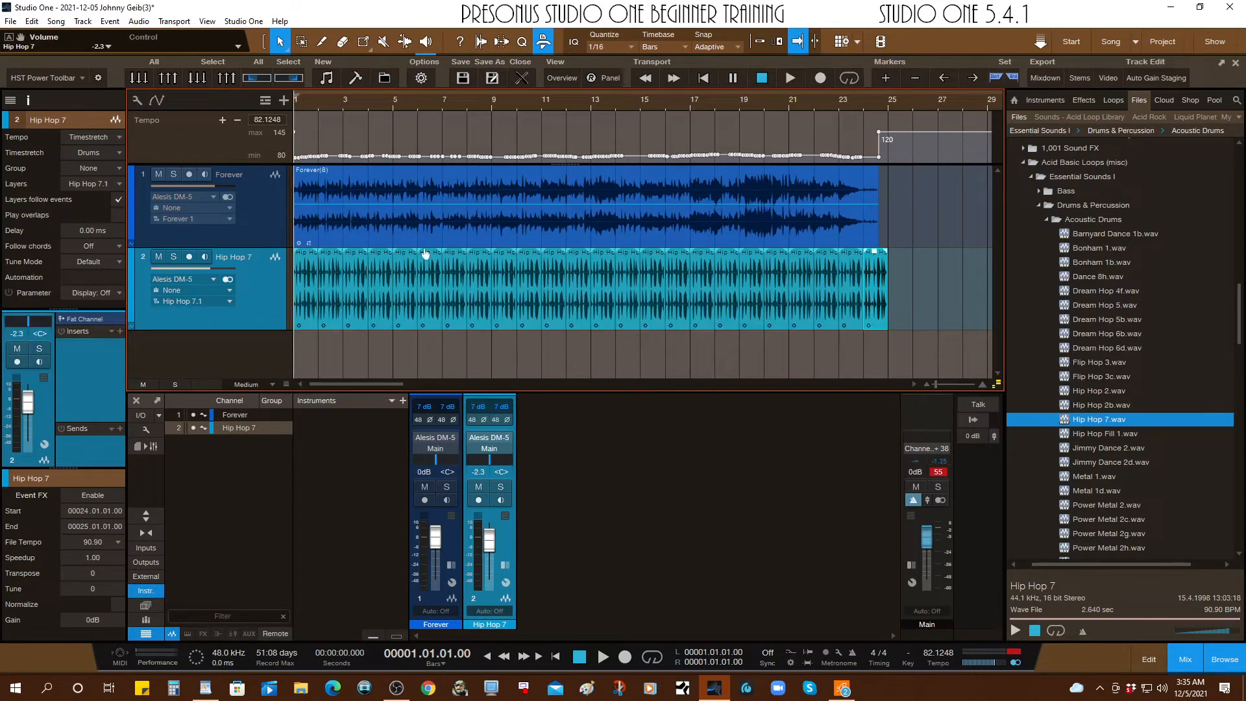
# Step: Remove the Hip Hop 7 track from the song
pyautogui.click(369, 295)
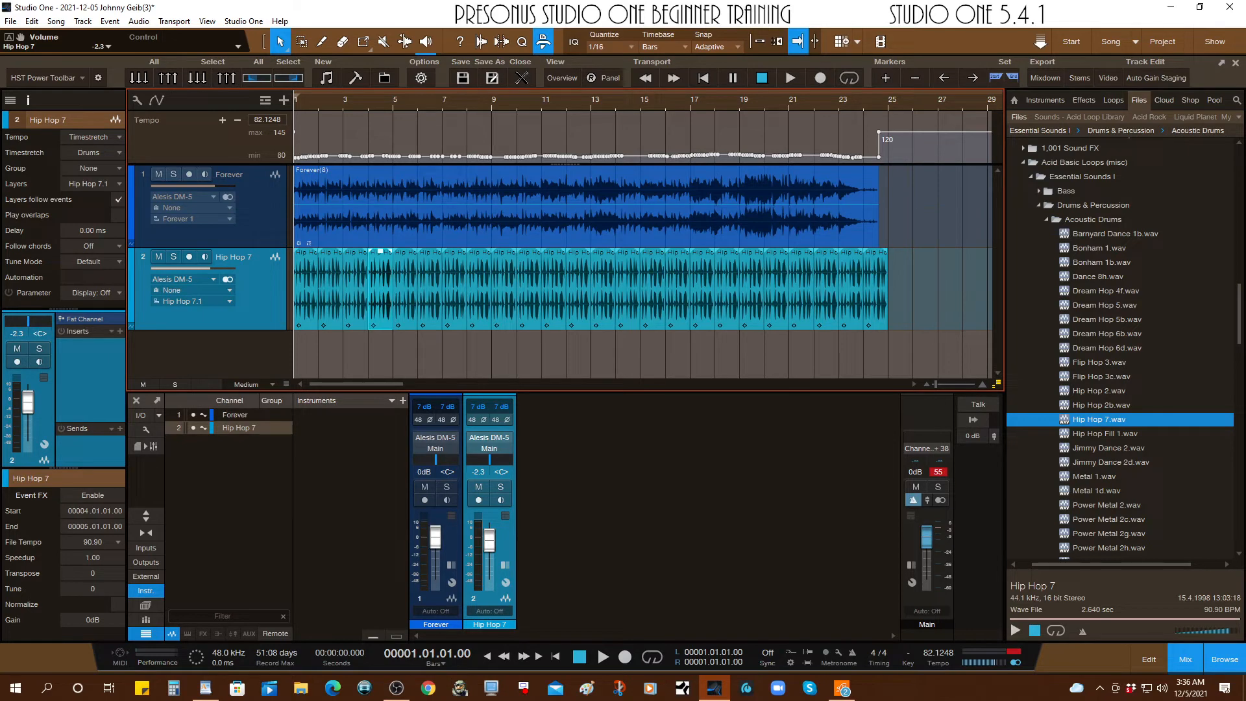
pyautogui.rightClick(264, 287)
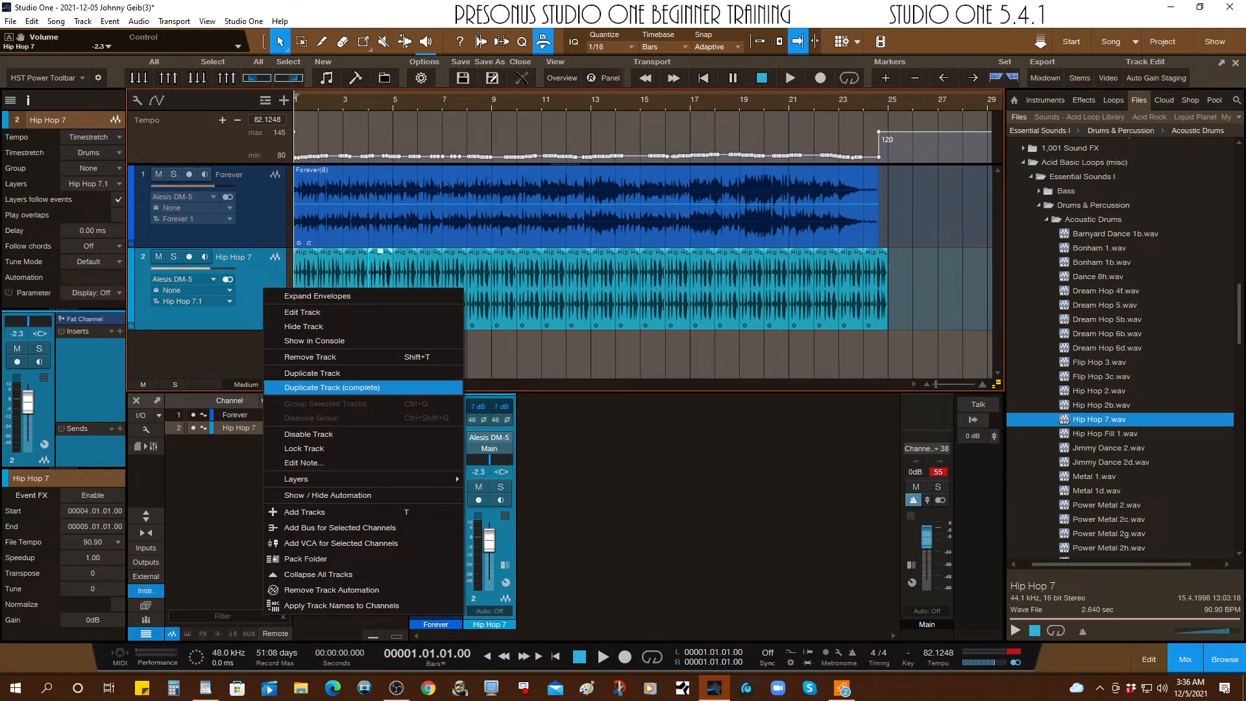
pyautogui.click(310, 357)
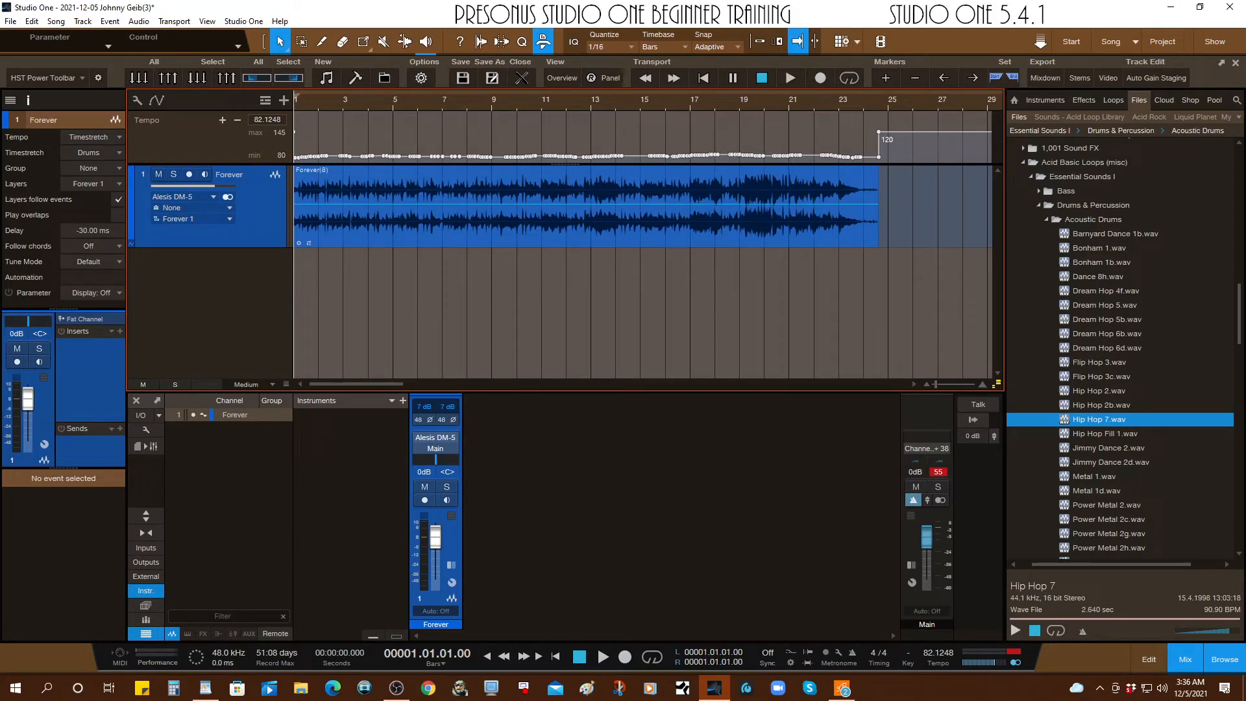
# Step: Clear the detected tempo points from the tempo track and play Forever at a constant 120 BPM
pyautogui.click(586, 208)
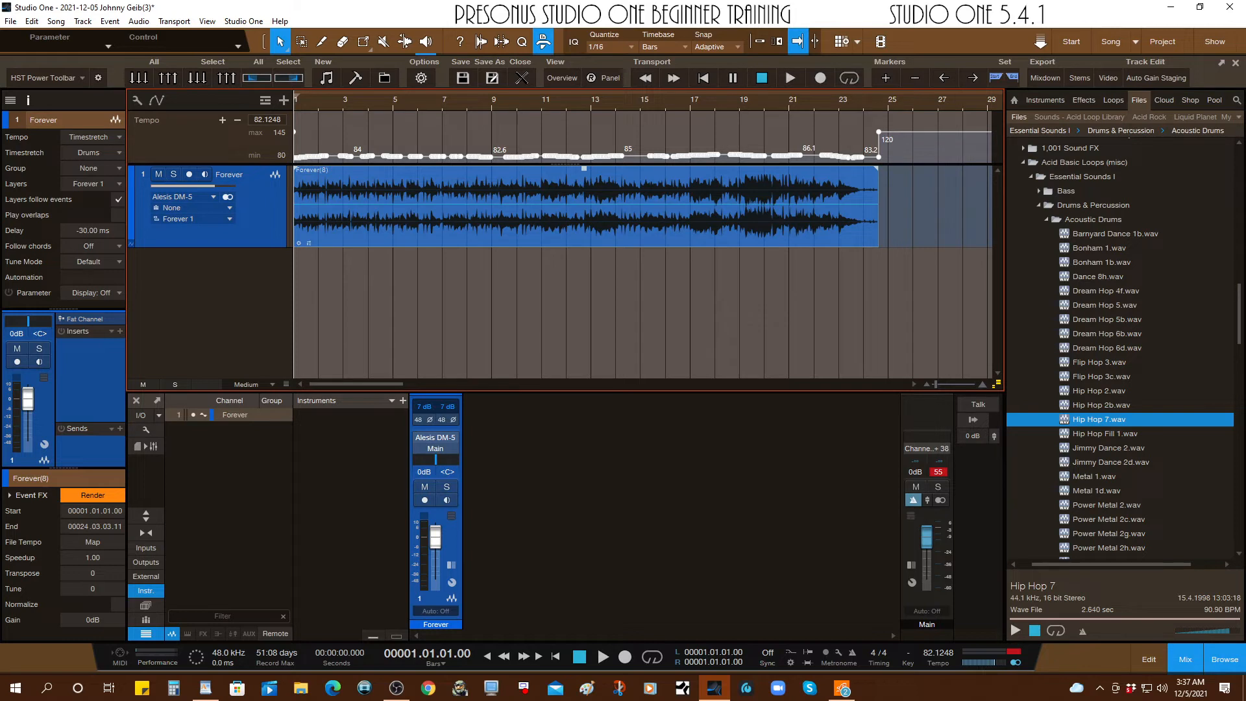
pyautogui.hotkey('ctrl', 'z')
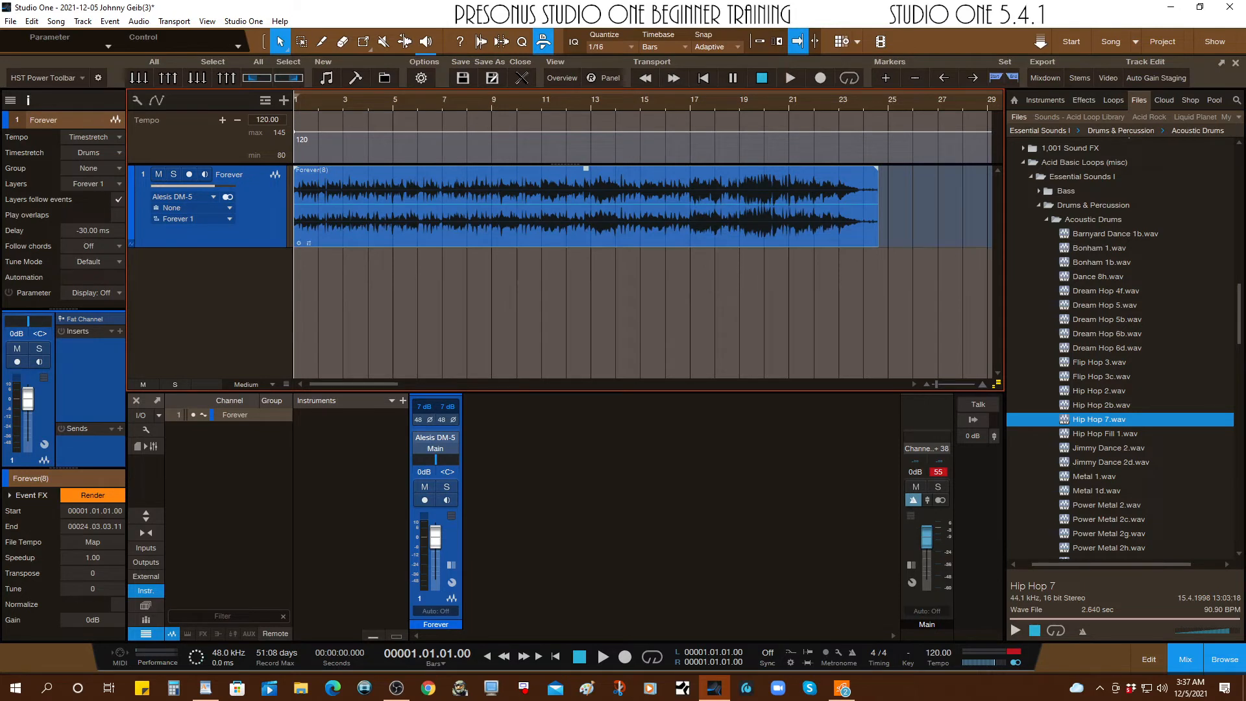
pyautogui.press('space')
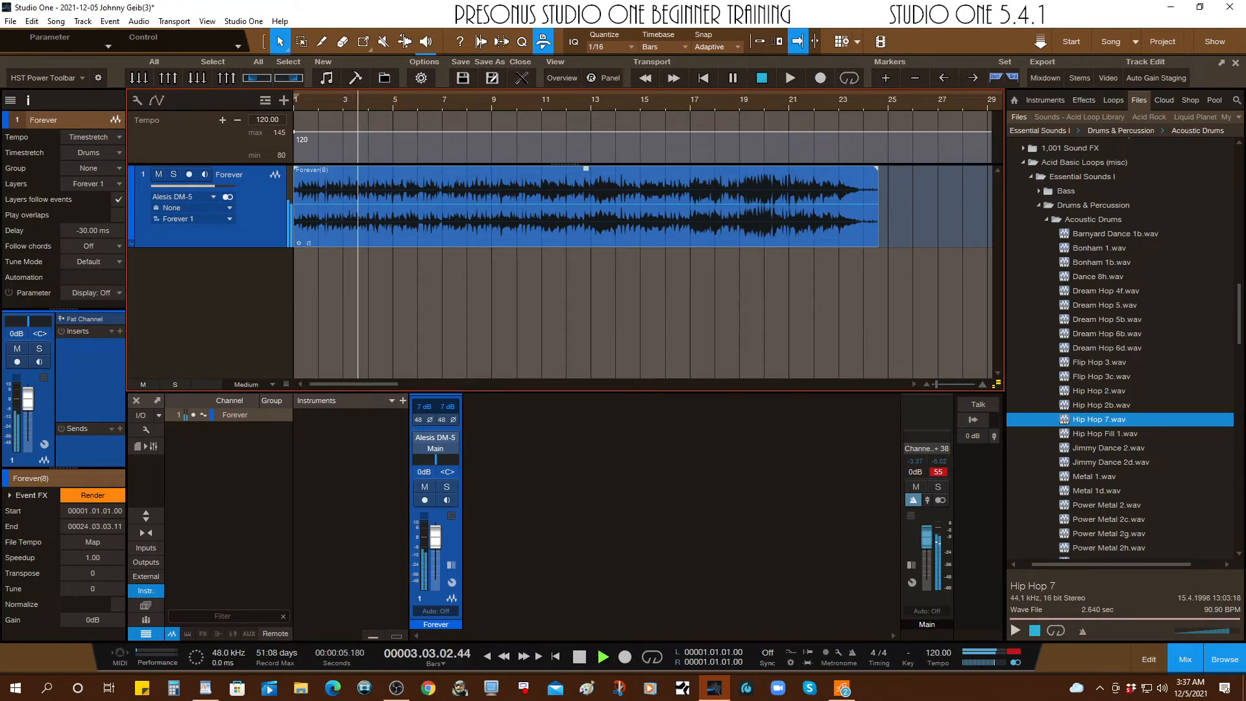
pyautogui.press('space')
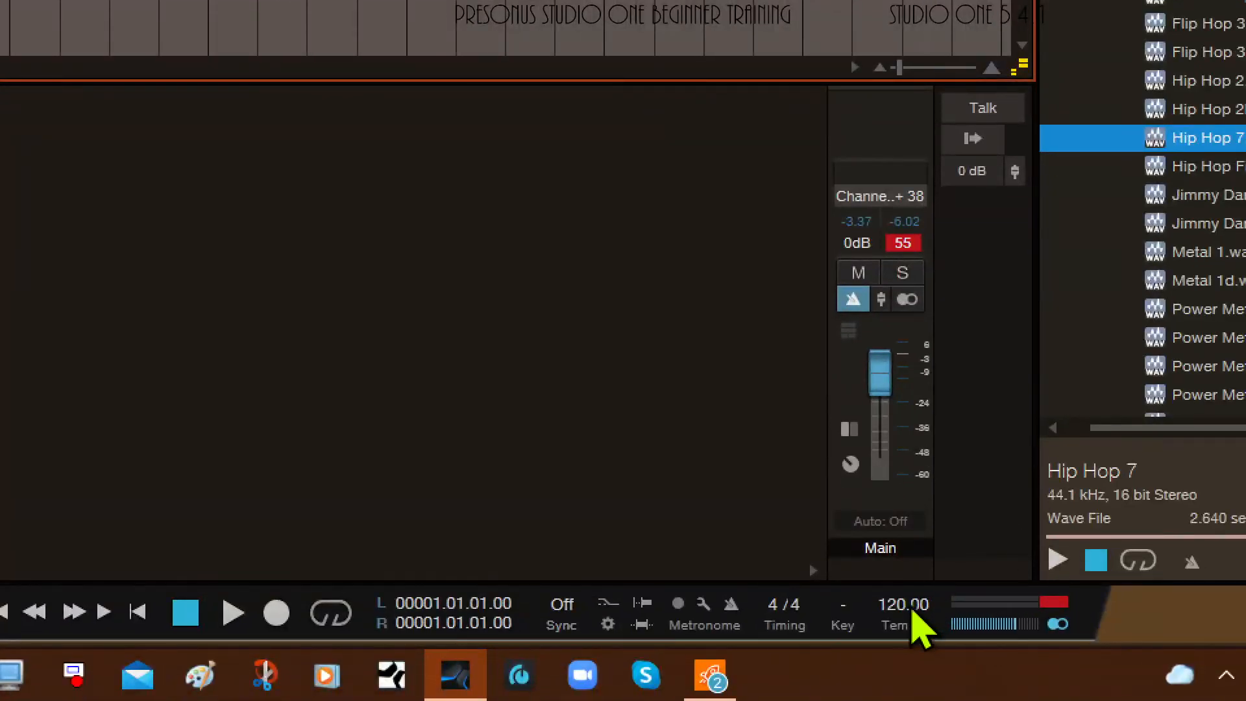
# Step: Set the song's tempo to 85 BPM and play Forever from the start at that constant tempo
pyautogui.click(915, 605)
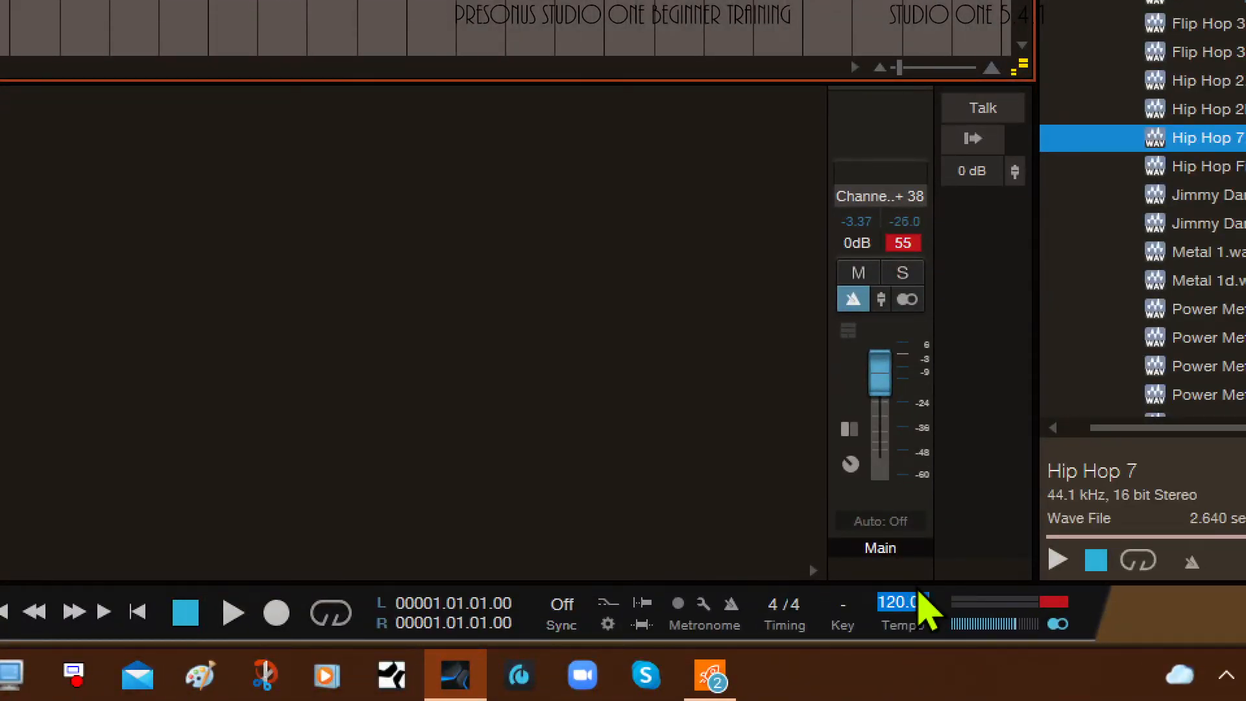
pyautogui.write('85')
pyautogui.press('Return')
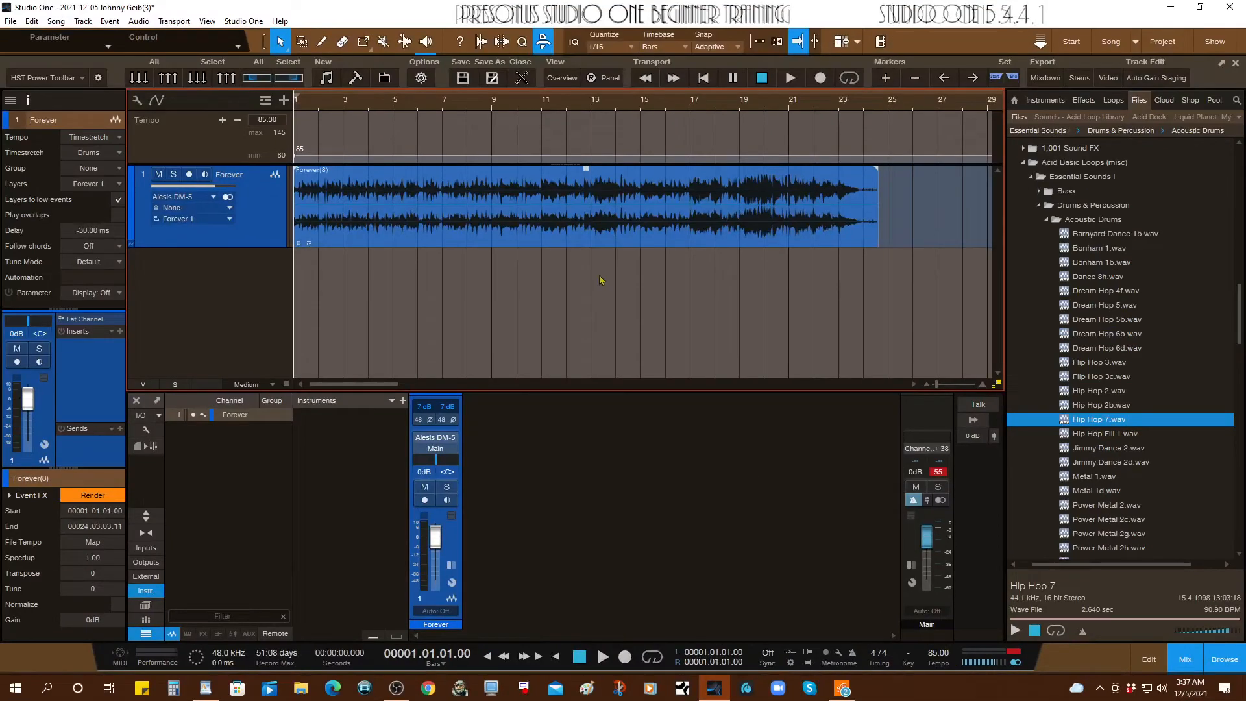
pyautogui.press('space')
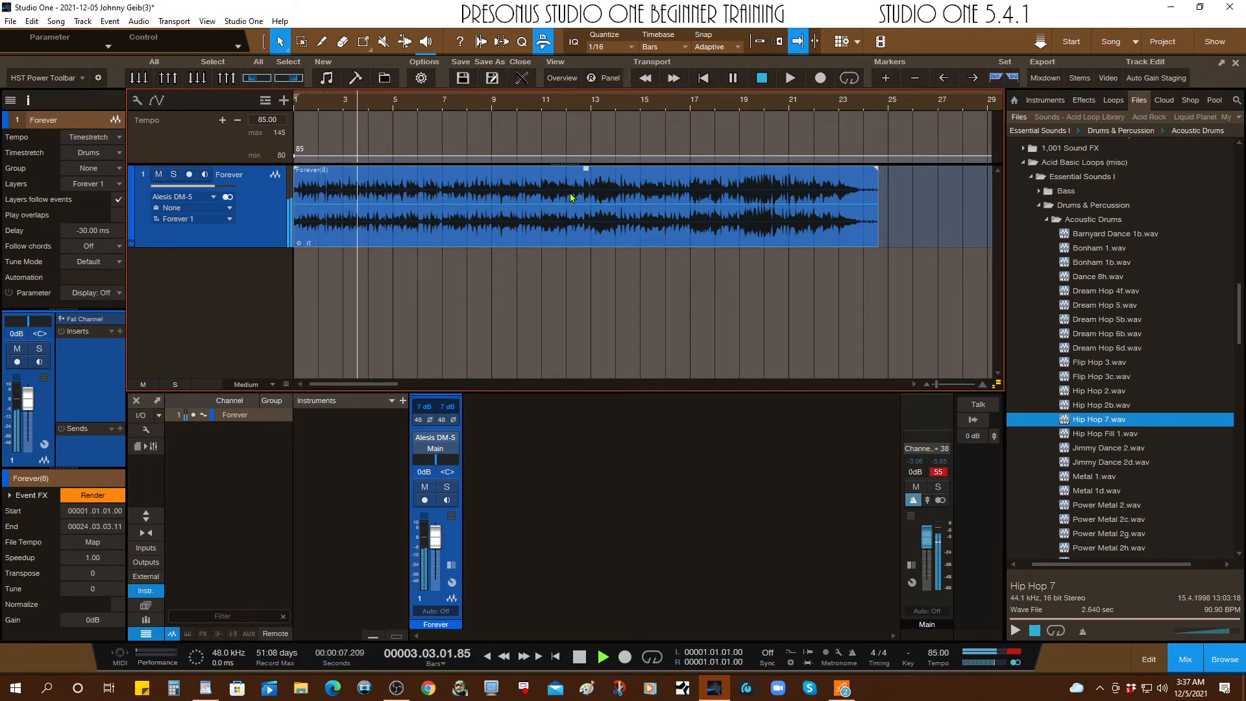
pyautogui.press('space')
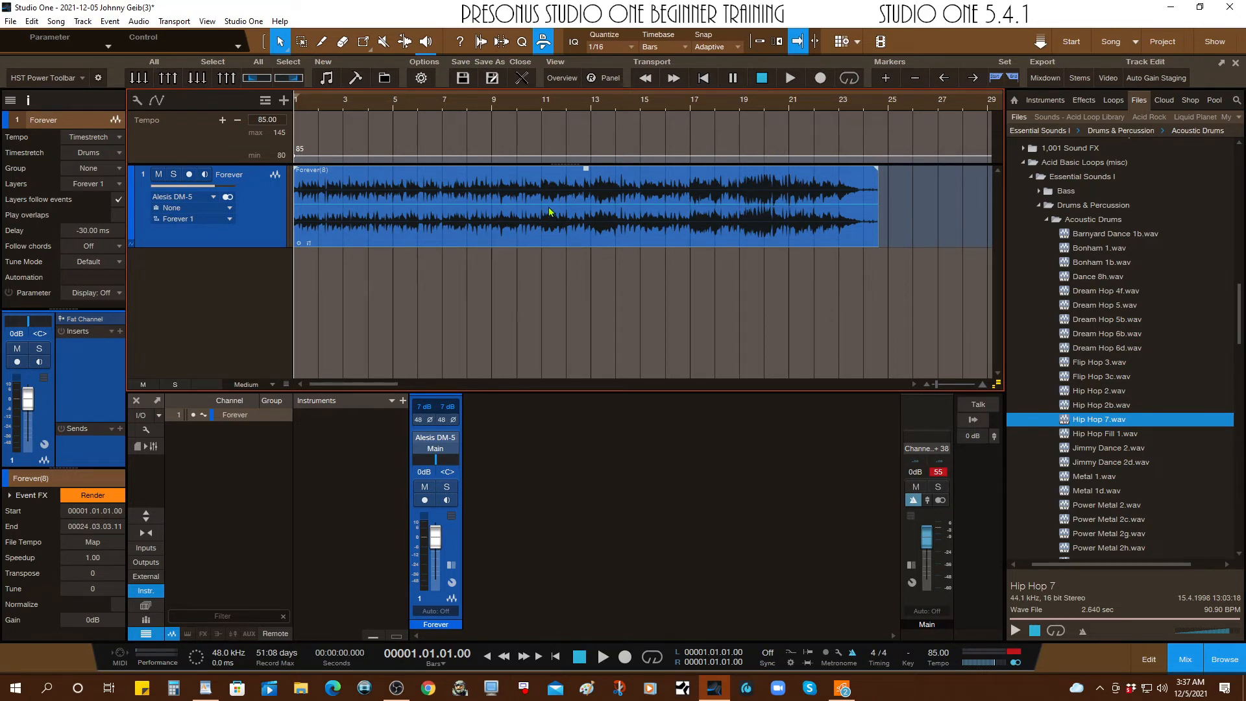
pyautogui.press('space')
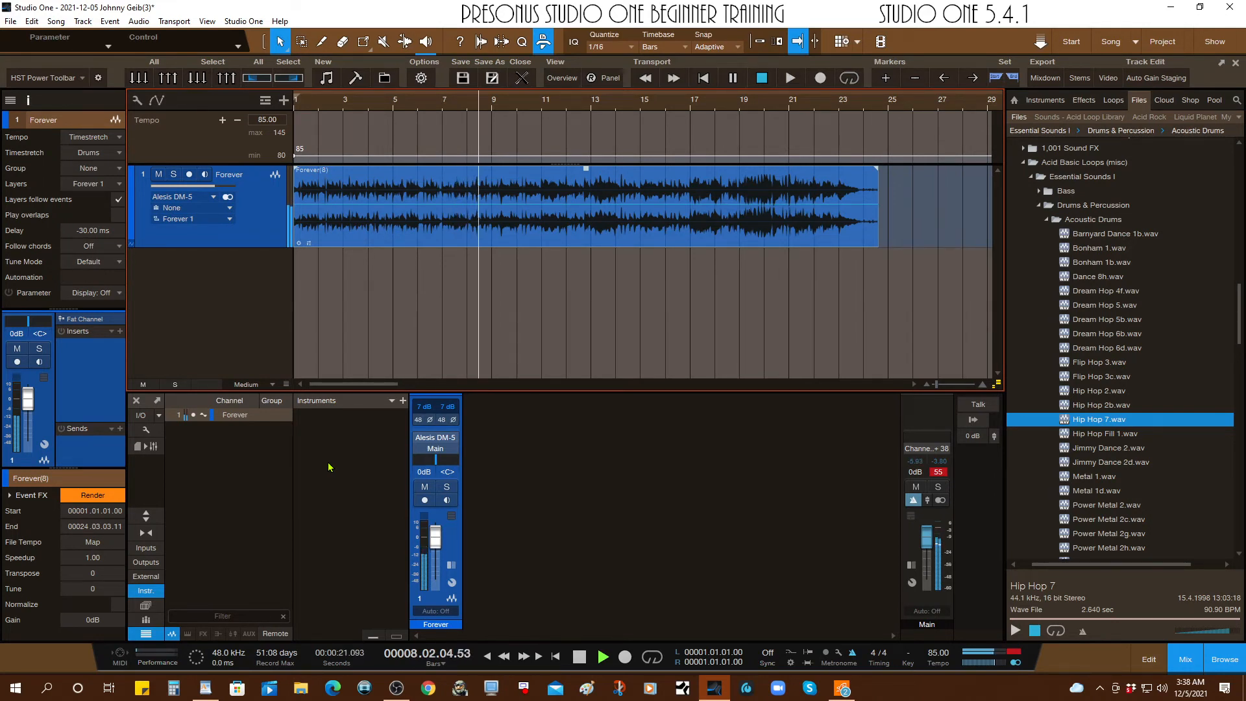
pyautogui.press('space')
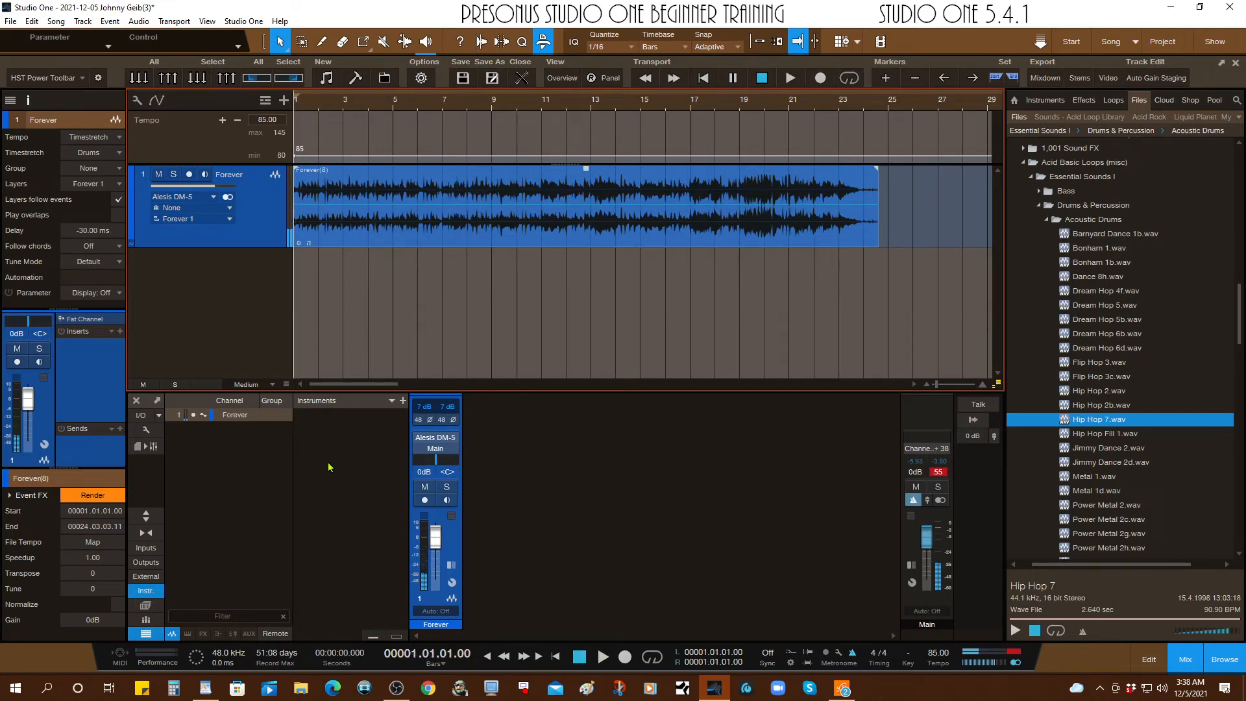